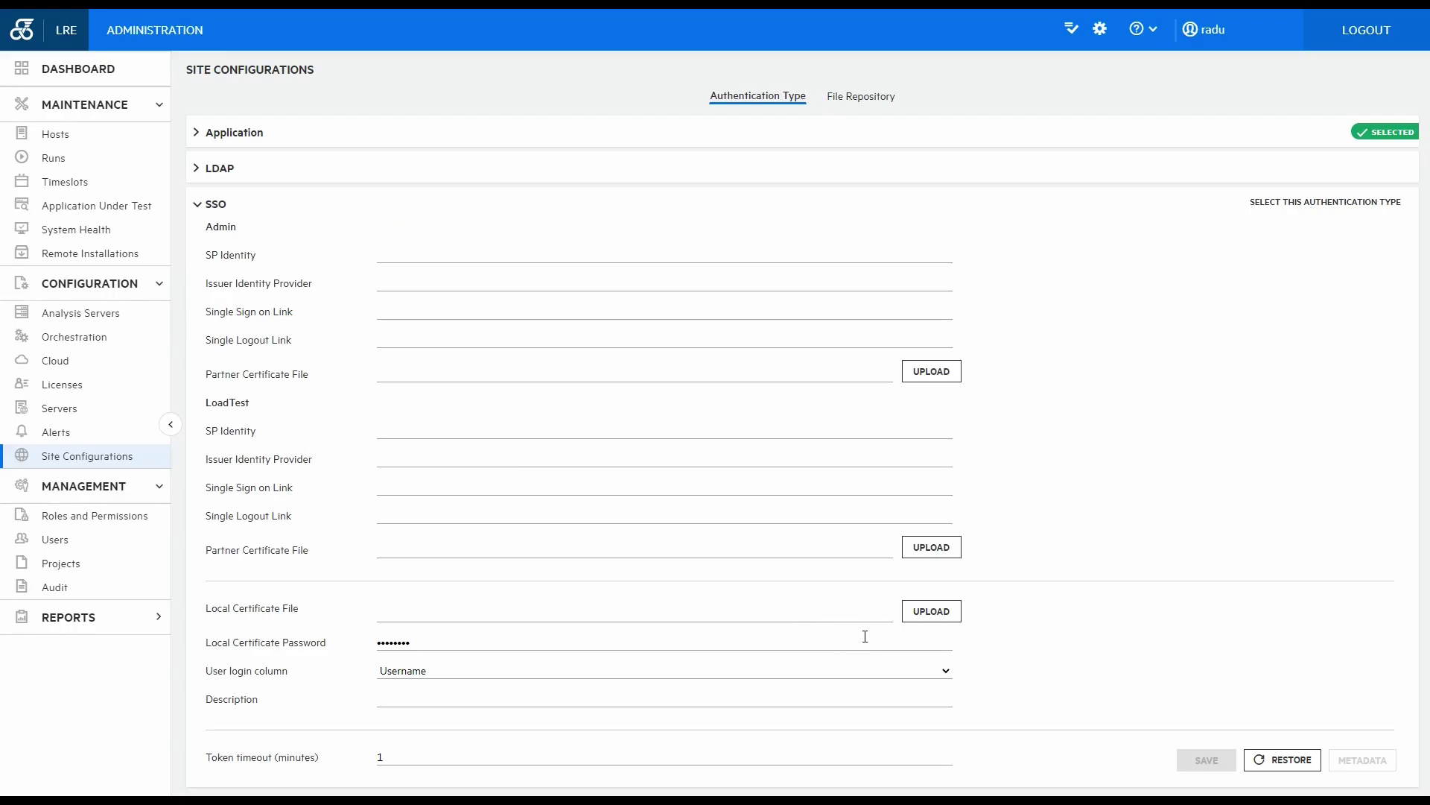
Upload sp.pfx from the LoadRunner Enterprise site management folder as the SSO local certificate file
left_click(922, 617)
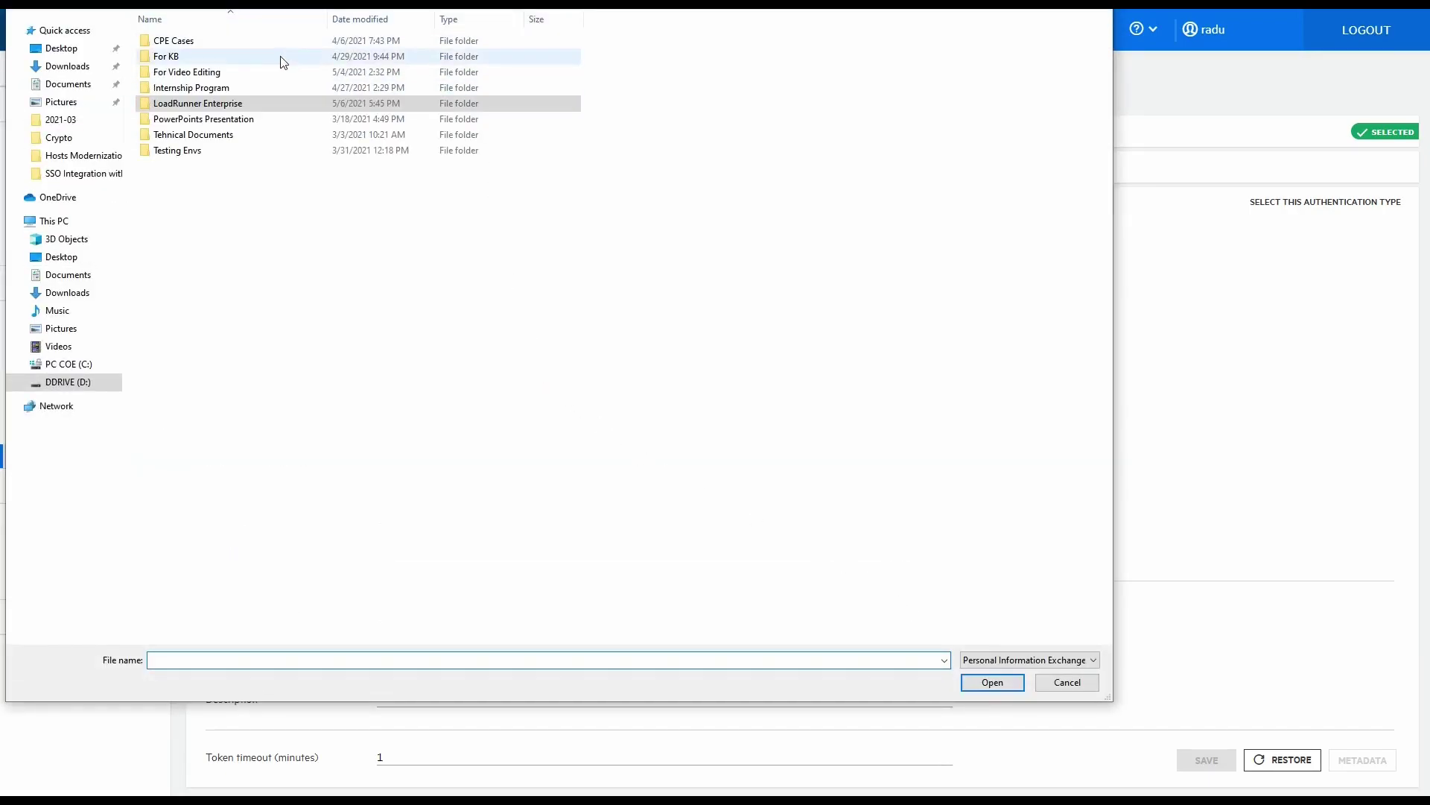
double_click(208, 106)
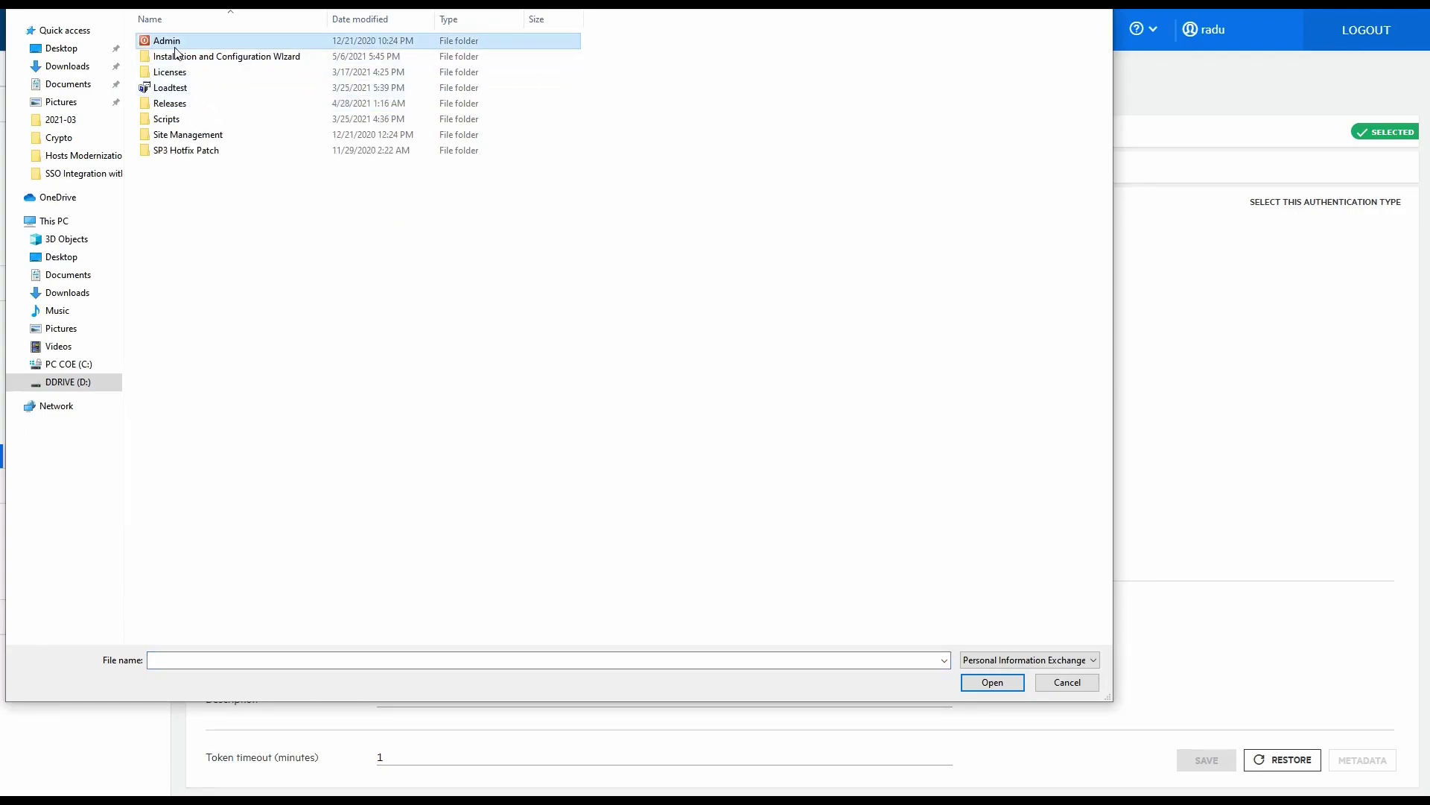
double_click(183, 56)
double_click(187, 60)
left_click(183, 57)
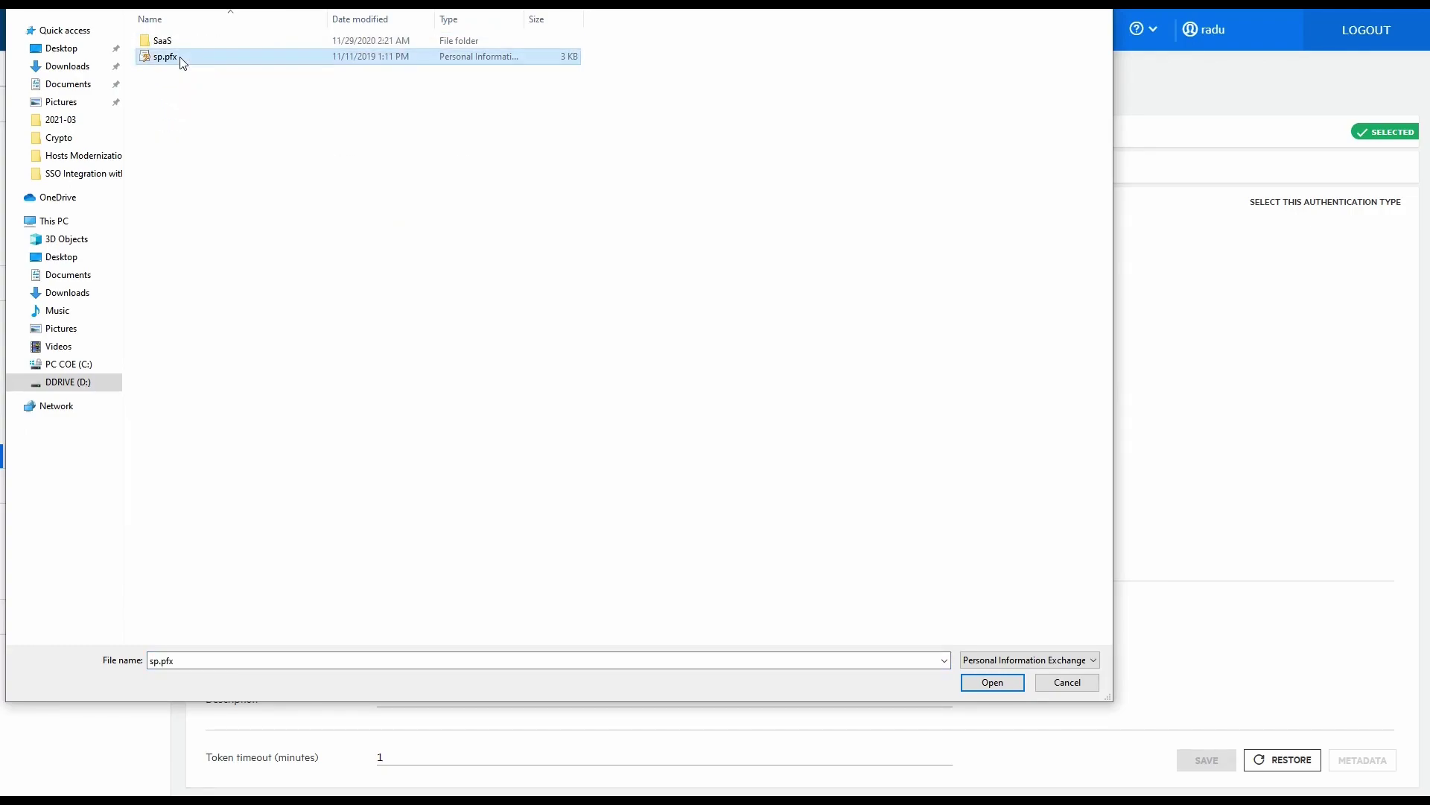
left_click(991, 682)
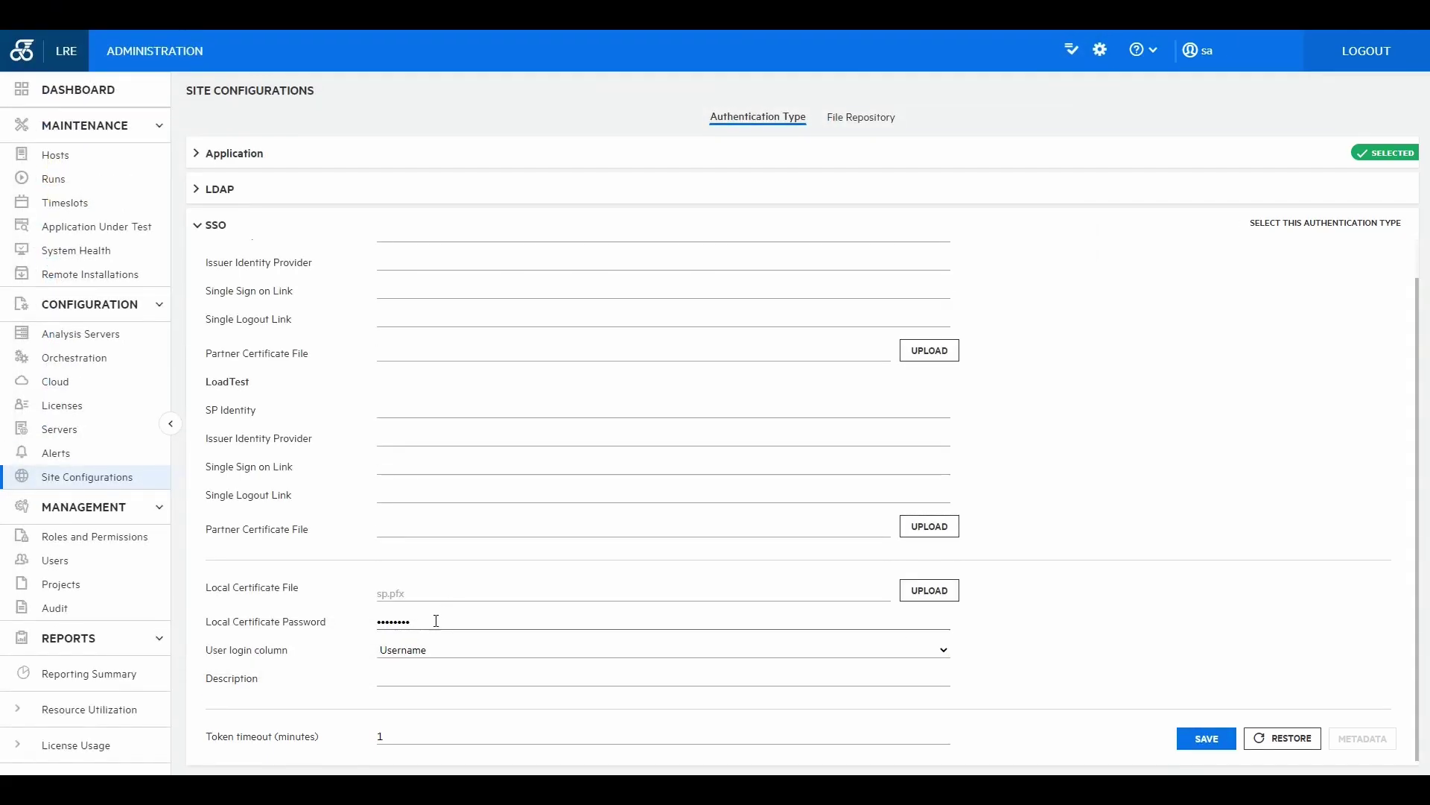
Enter the local certificate password and save the SSO configuration
left_click(436, 620)
type("••")
left_click(1187, 746)
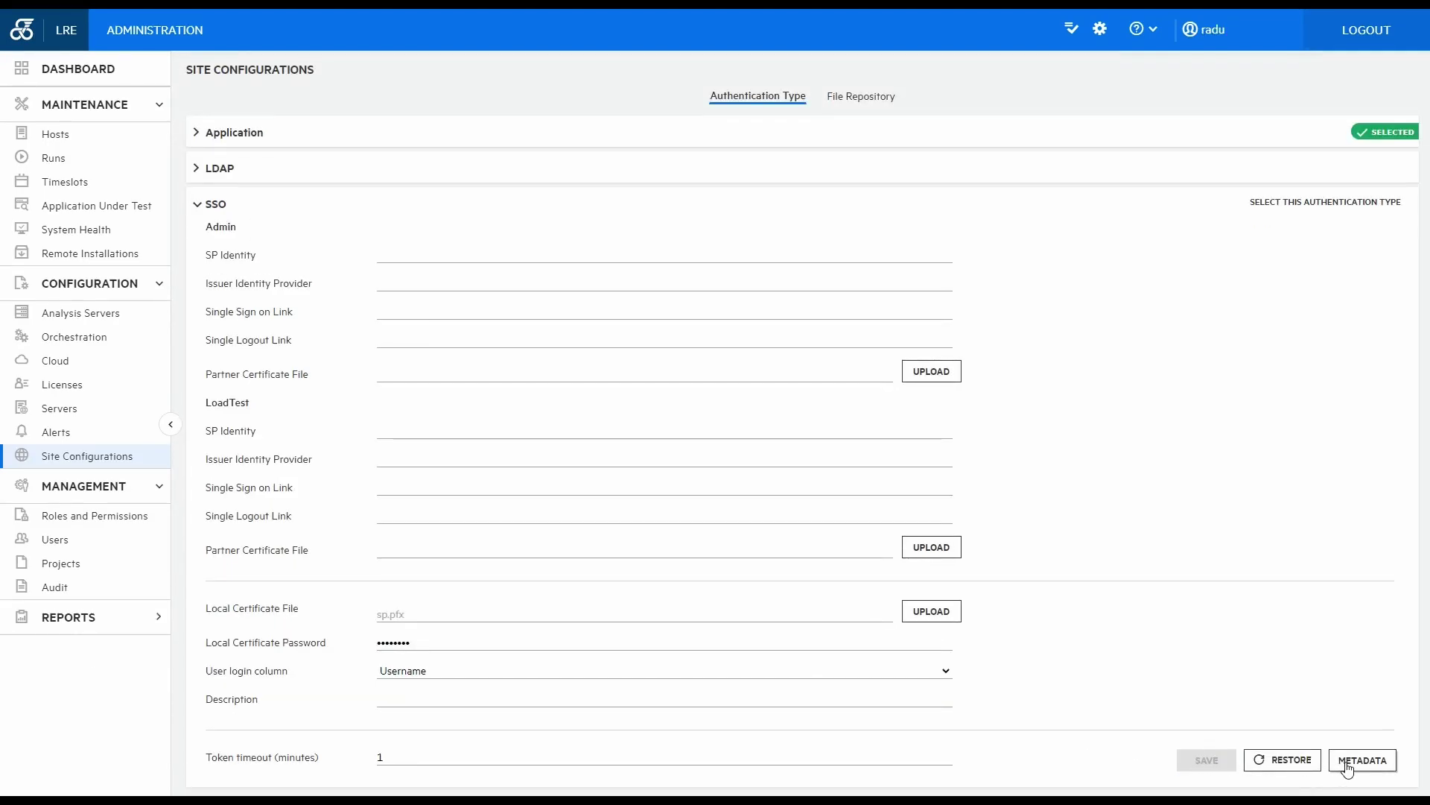
Download the local SAML metadata and certificate for the Okta identity provider, allowing multiple file downloads, and access the downloaded metadata file
left_click(1347, 763)
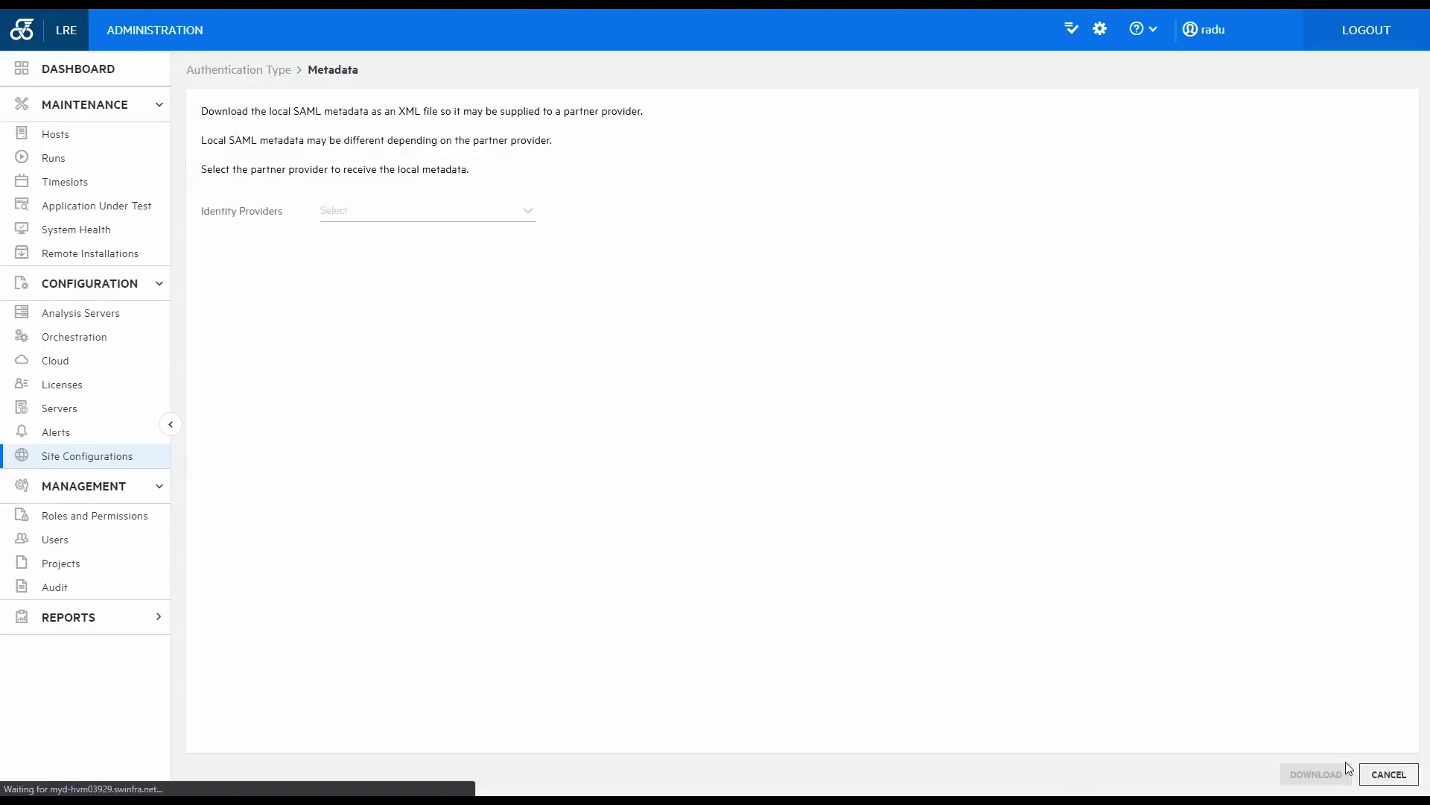
left_click(504, 218)
left_click(405, 360)
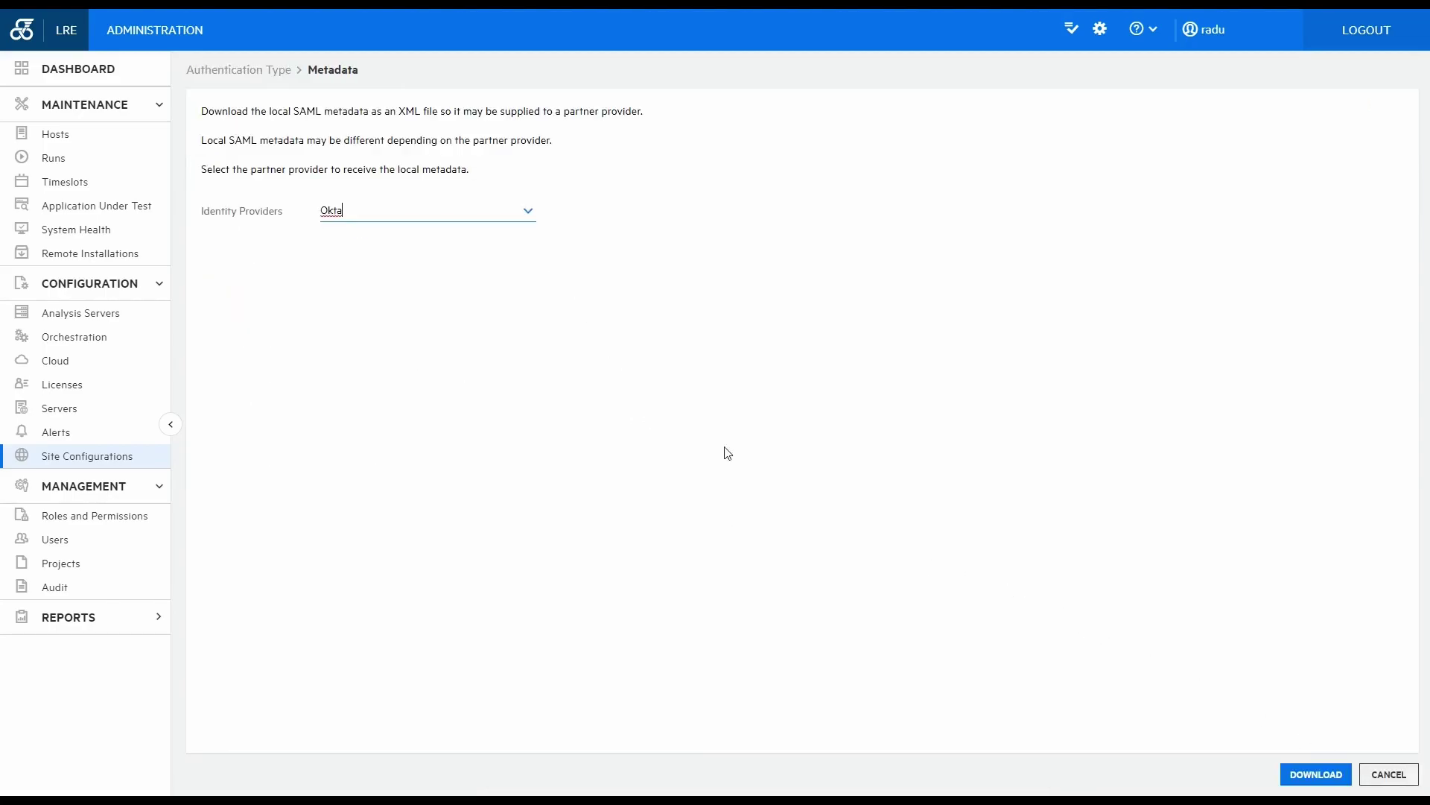
left_click(1301, 779)
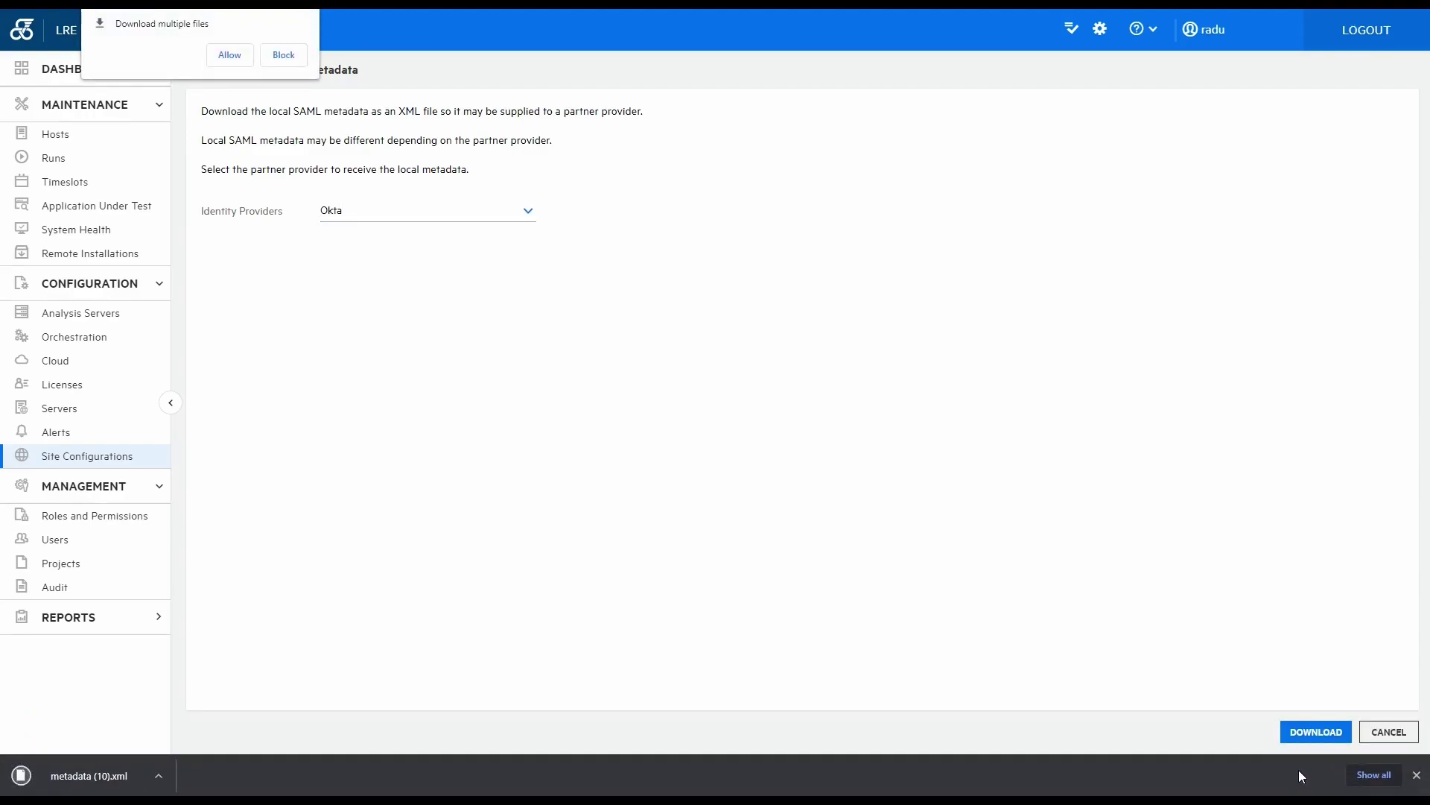
left_click(229, 55)
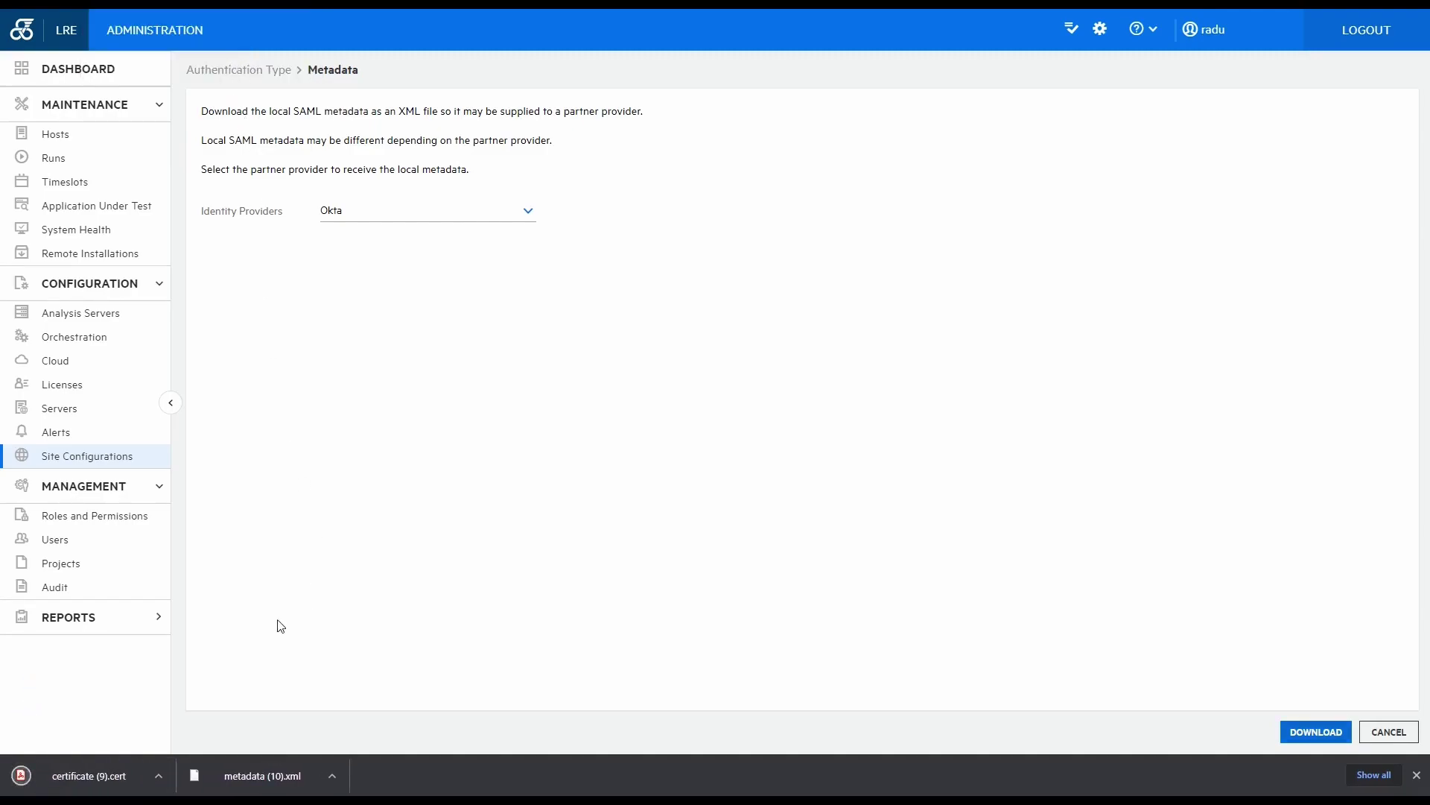
left_click(331, 777)
left_click(370, 682)
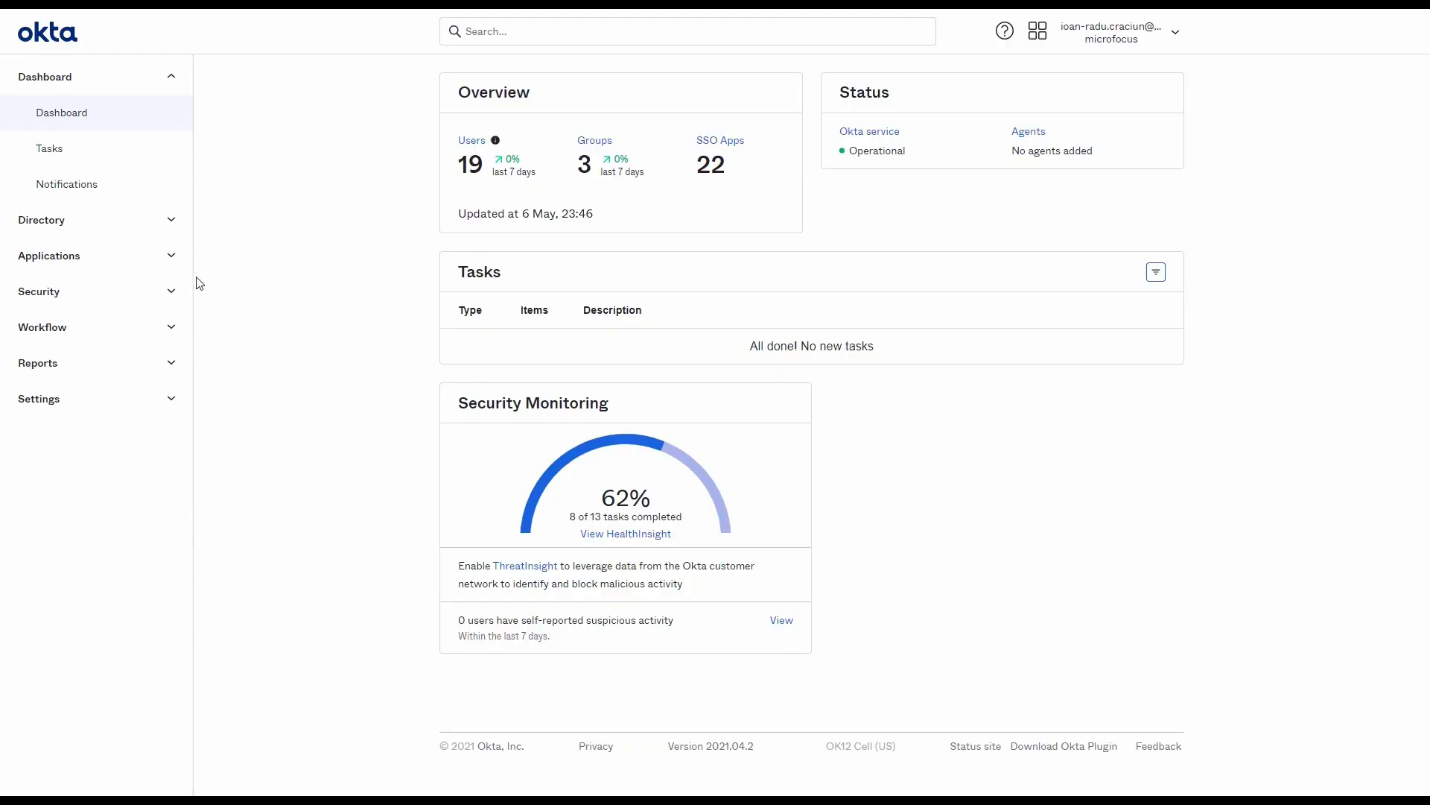
Switch to the Okta admin console and create a SAML 2.0 web application, naming it with the owner's first name followed by _03929_Admin
left_click(172, 257)
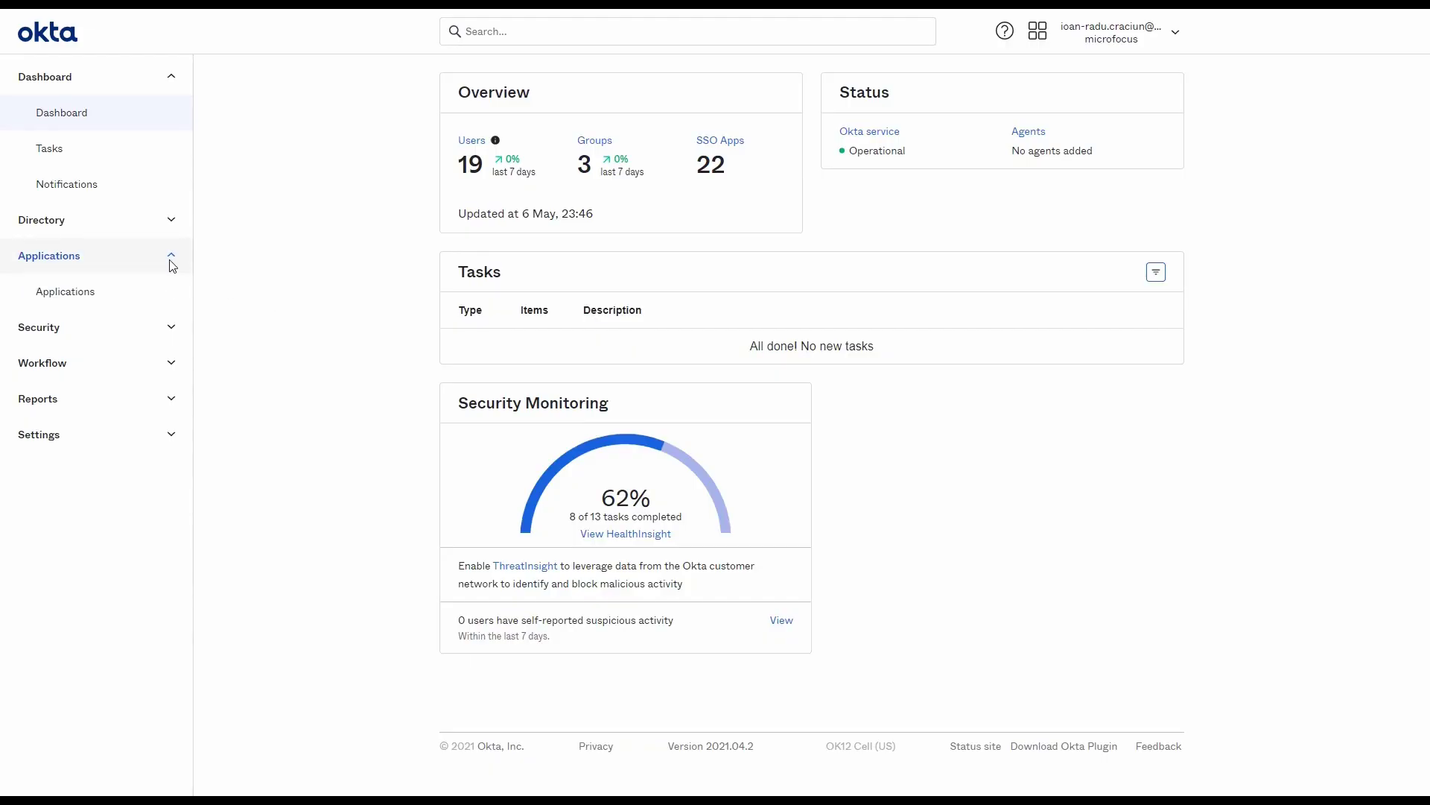
left_click(105, 293)
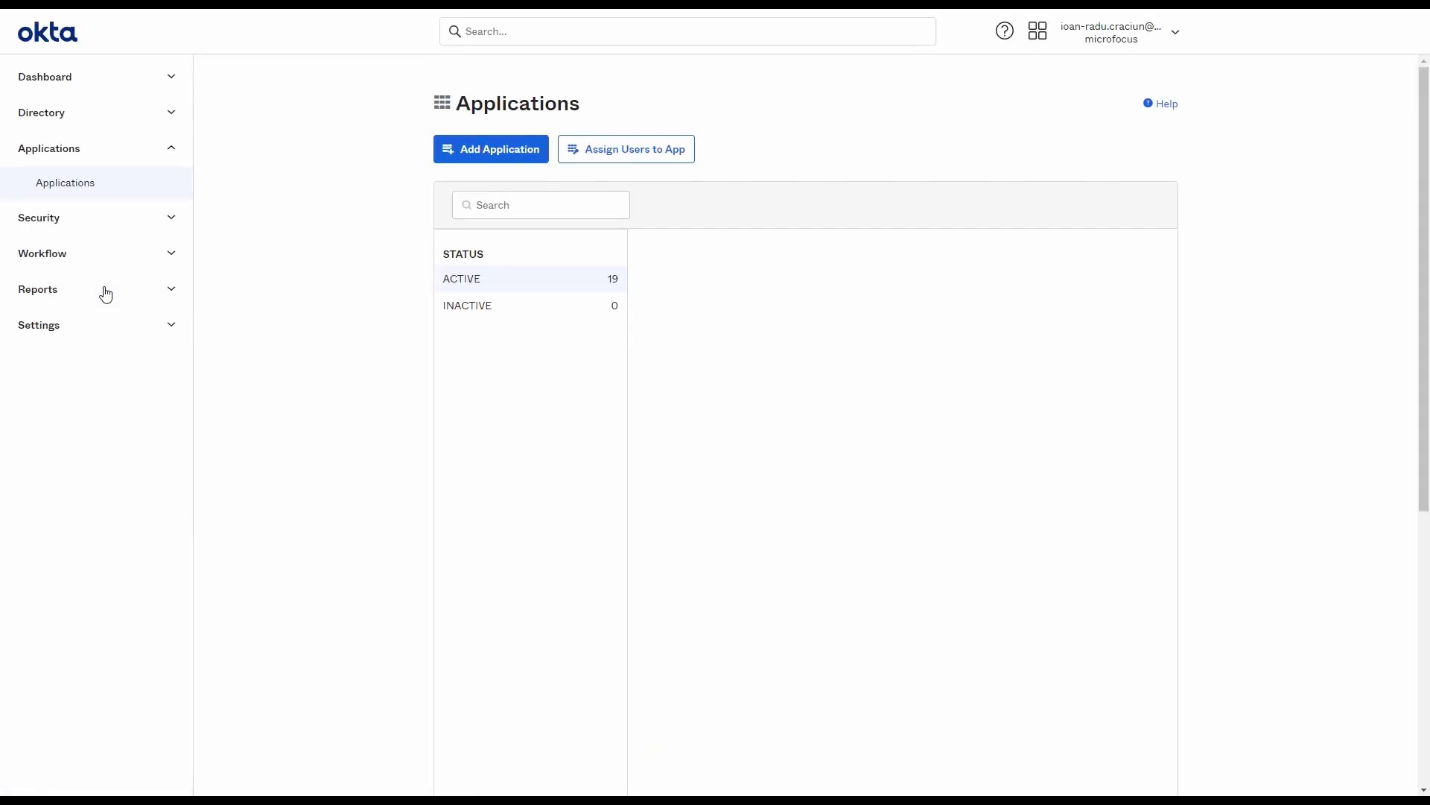
left_click(501, 150)
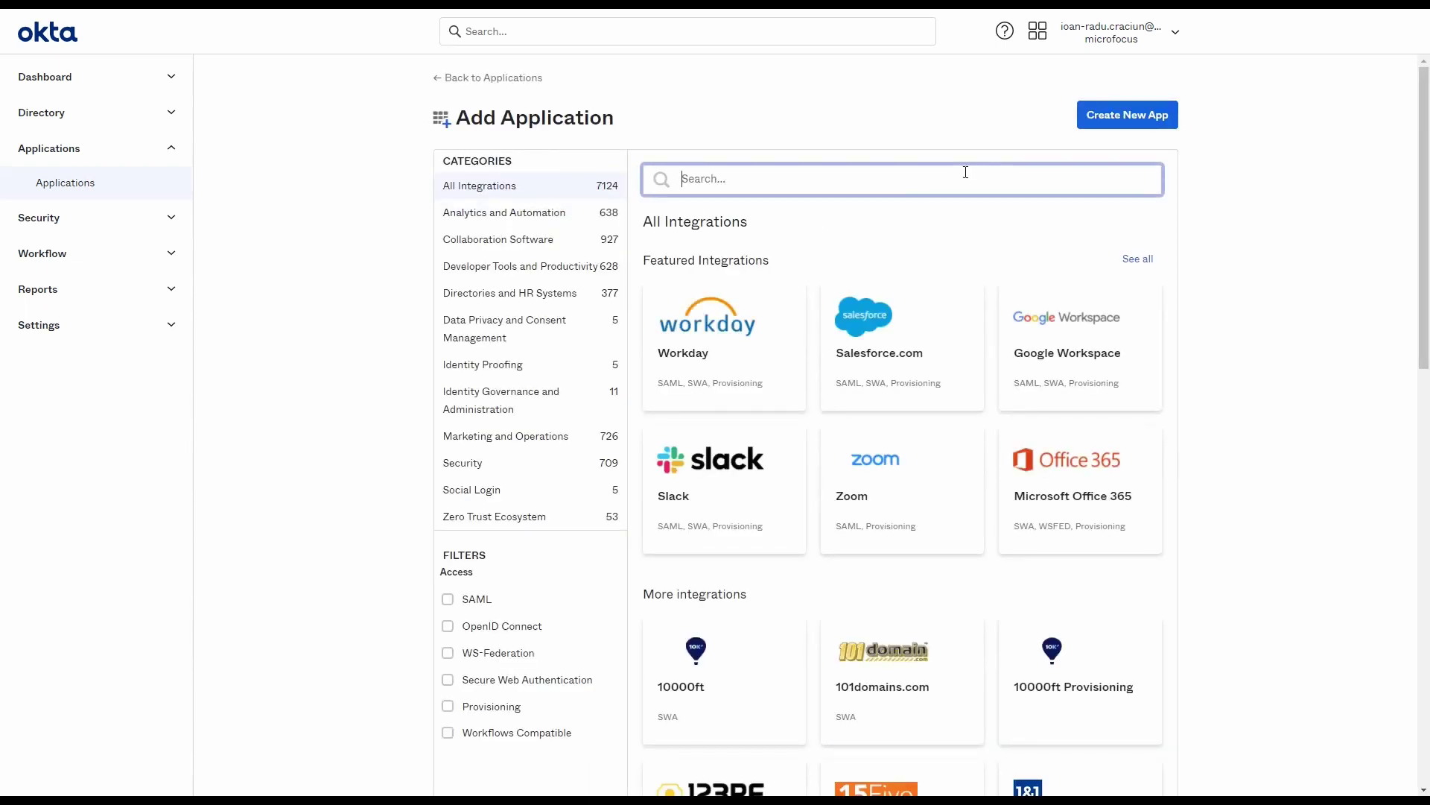
left_click(1109, 126)
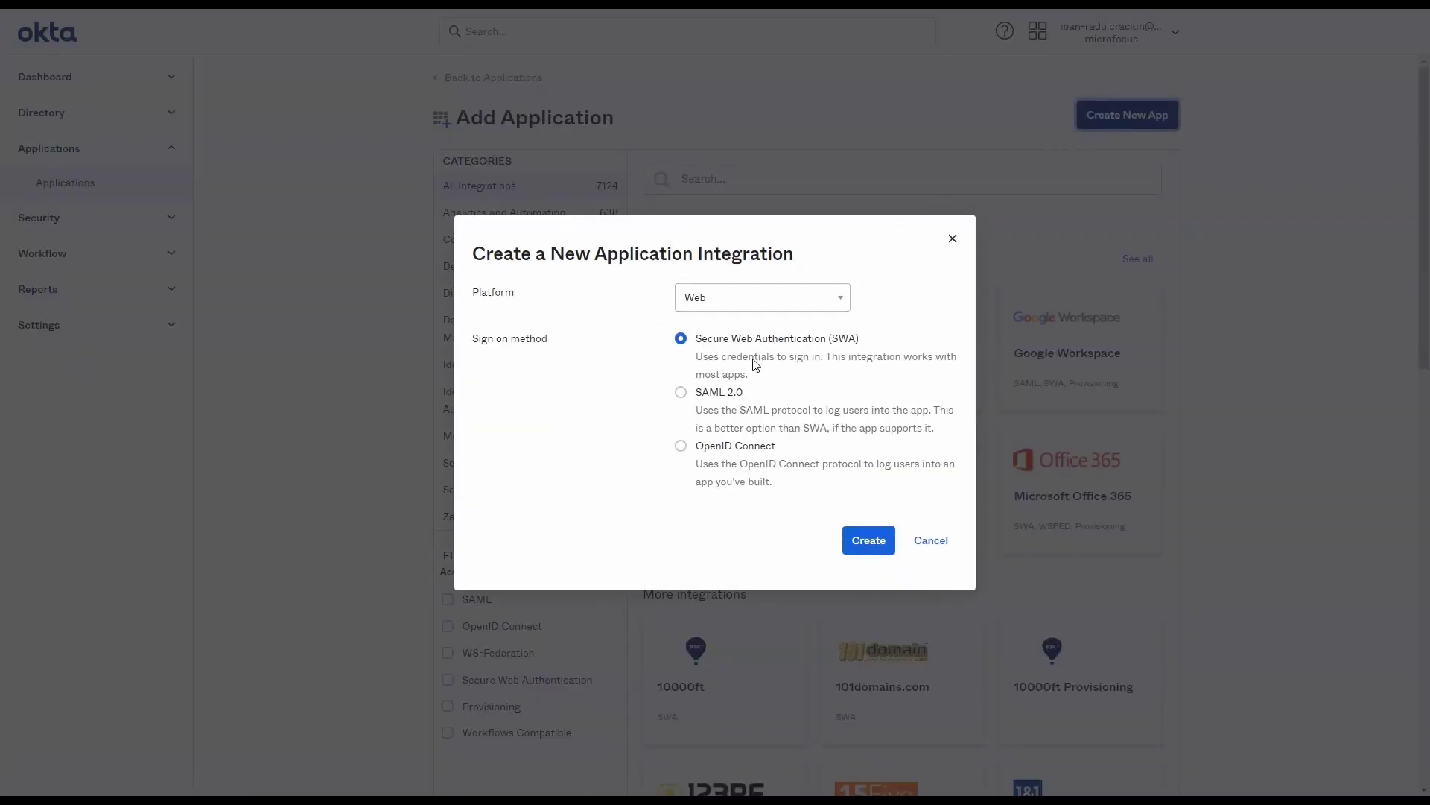
left_click(712, 393)
left_click(865, 538)
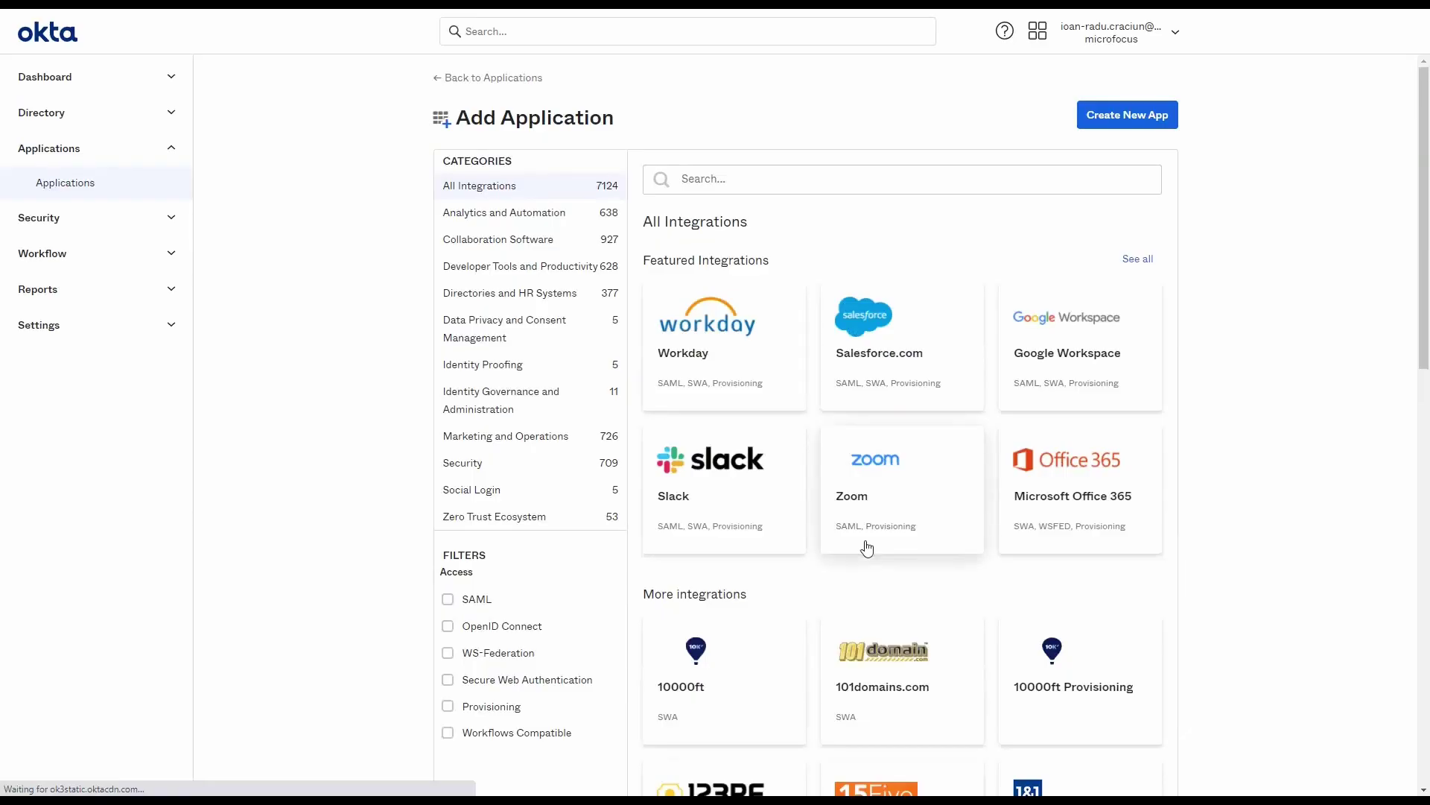
left_click(700, 263)
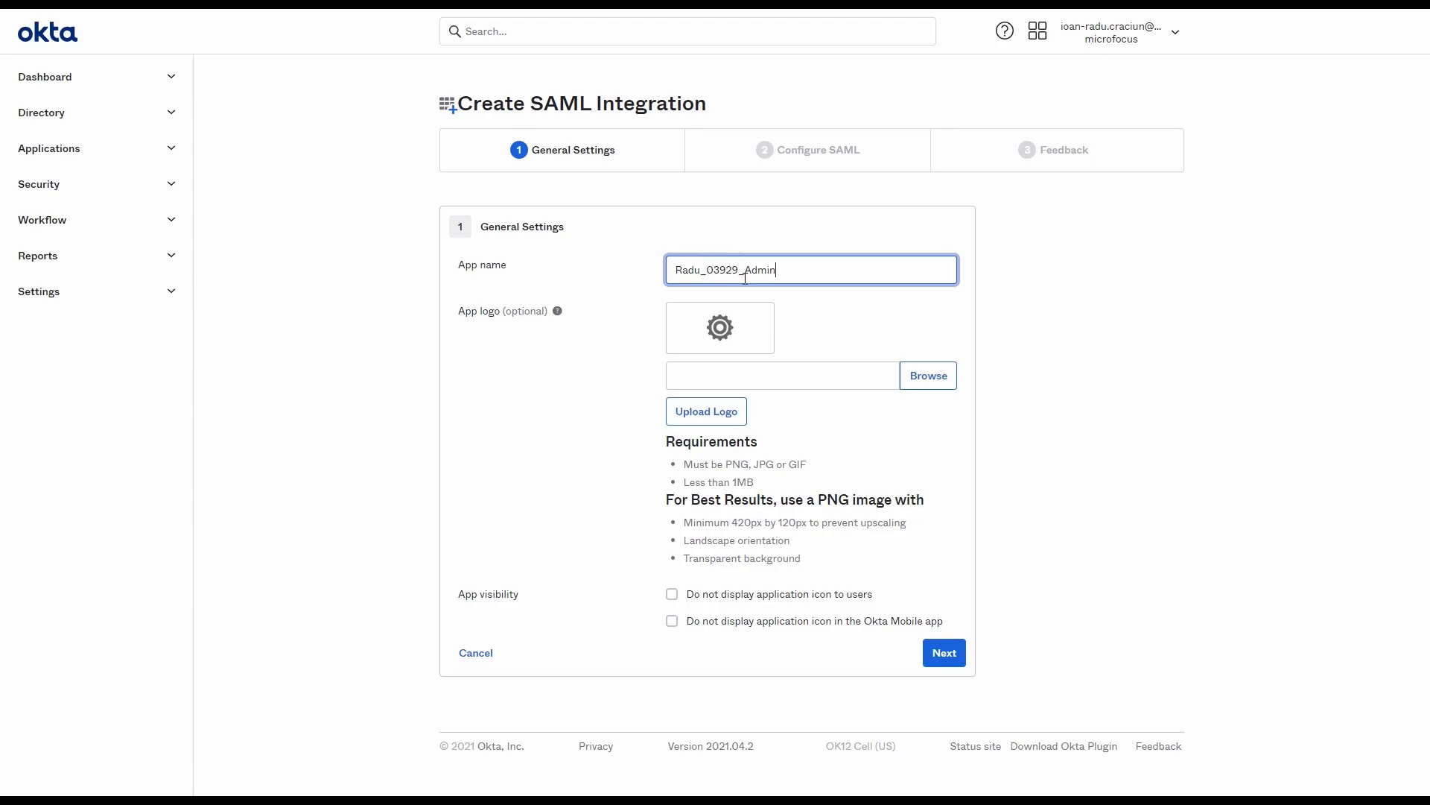
left_click(940, 653)
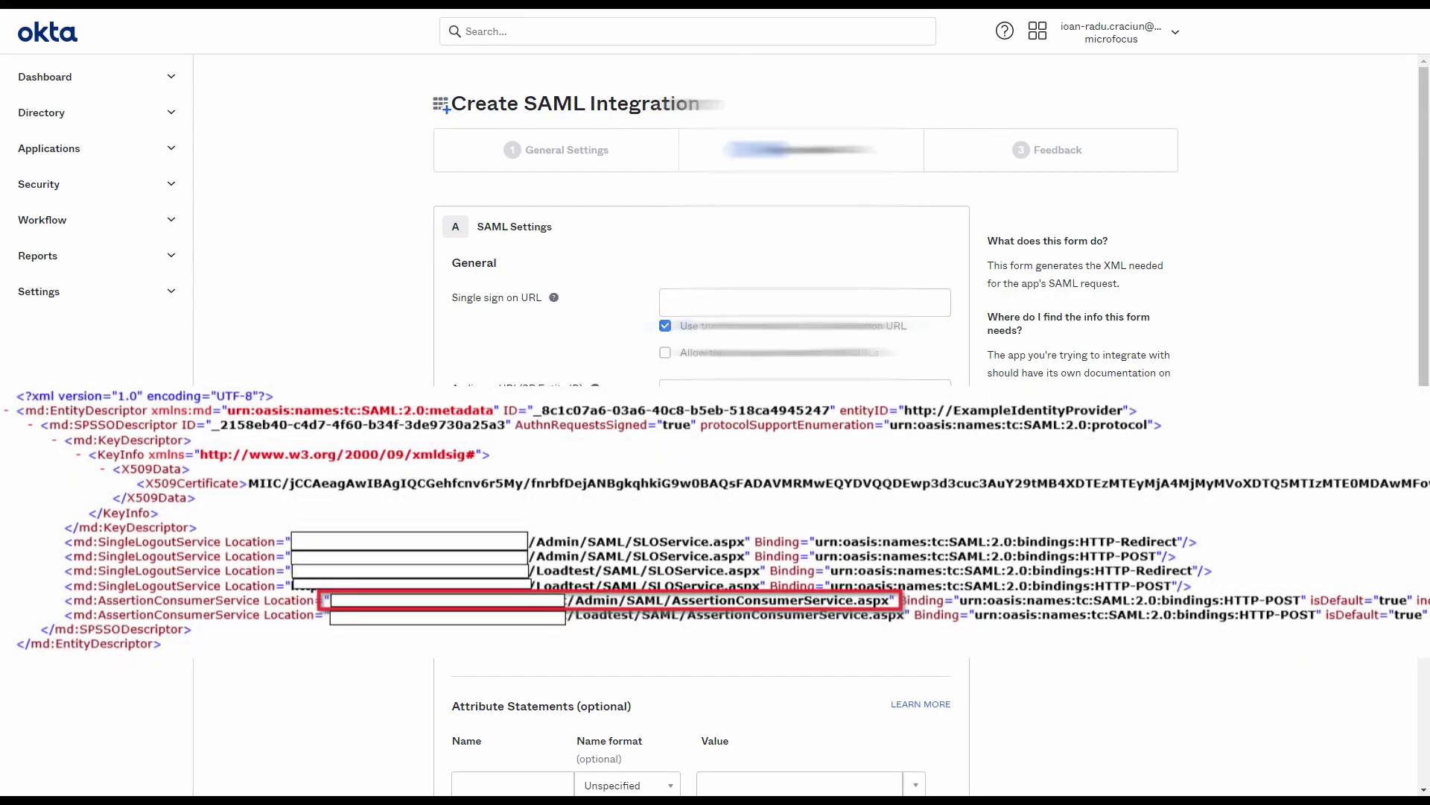
Set the single sign on URL to the metadata's /Admin/SAML/AssertionConsumerService.aspx address and the Audience URI to Okta
left_click(805, 302)
key("ctrl+v")
key("Tab")
key("Tab")
key("Tab")
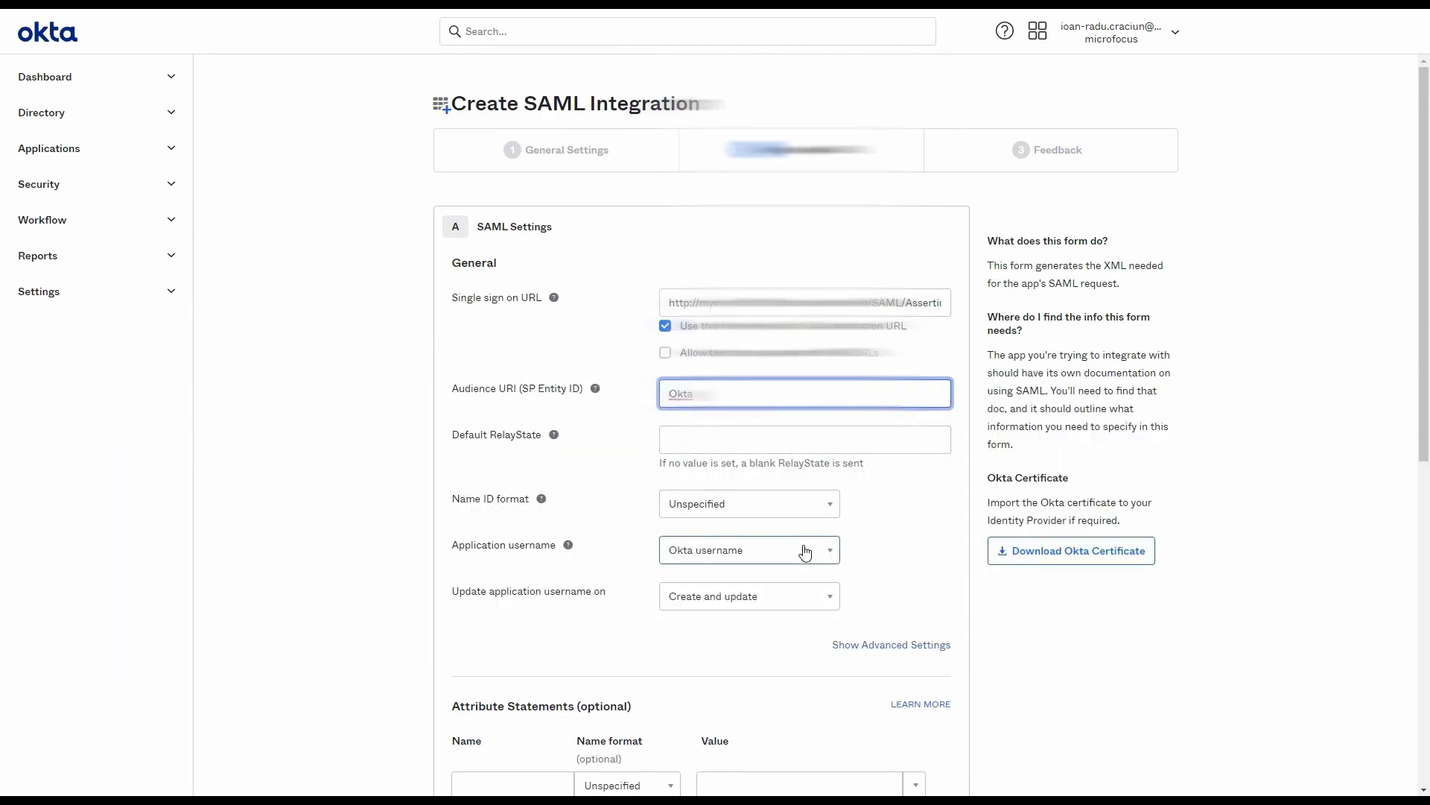
Set the application username to Okta username prefix and, in the advanced settings, allow the application to initiate Single Logout
left_click(805, 551)
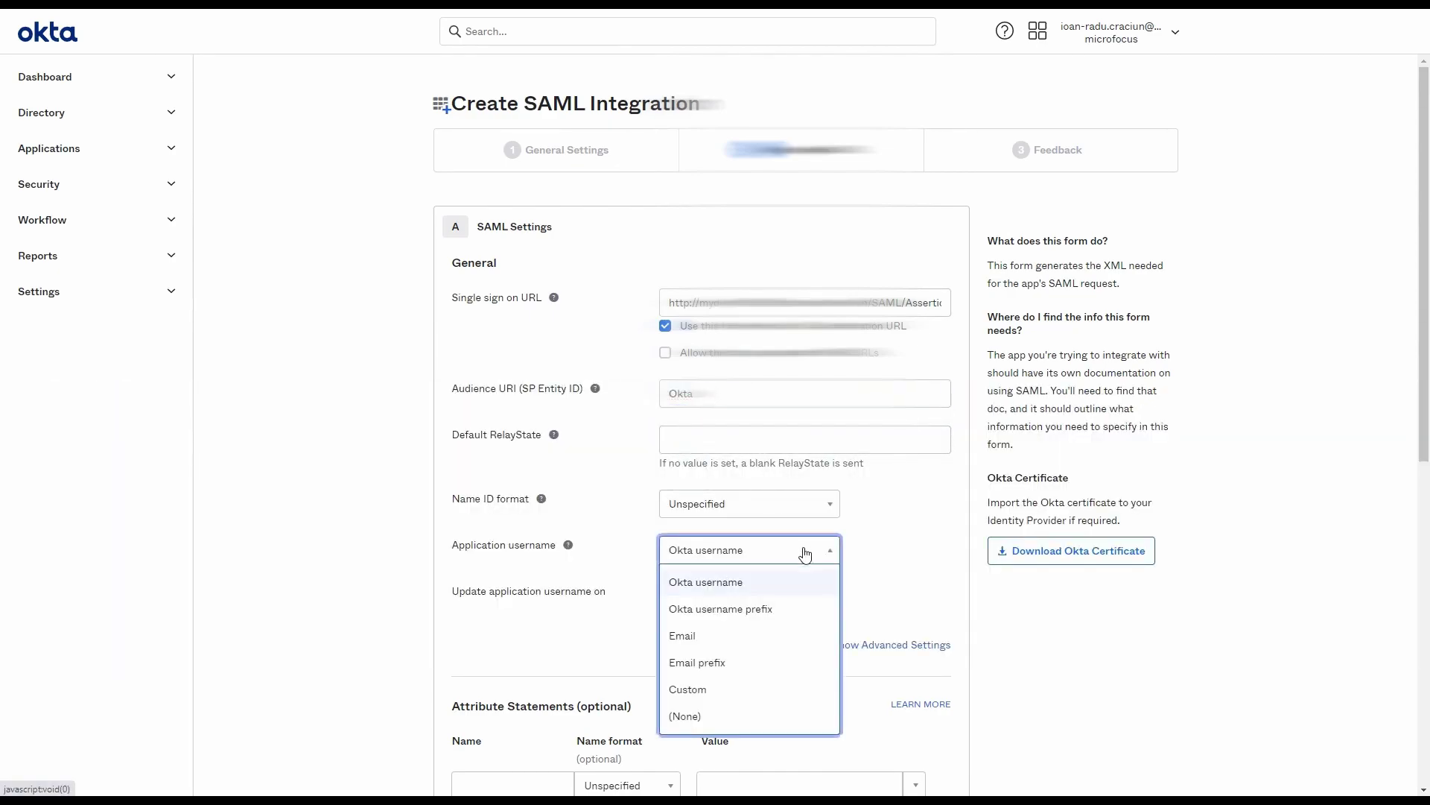
left_click(729, 611)
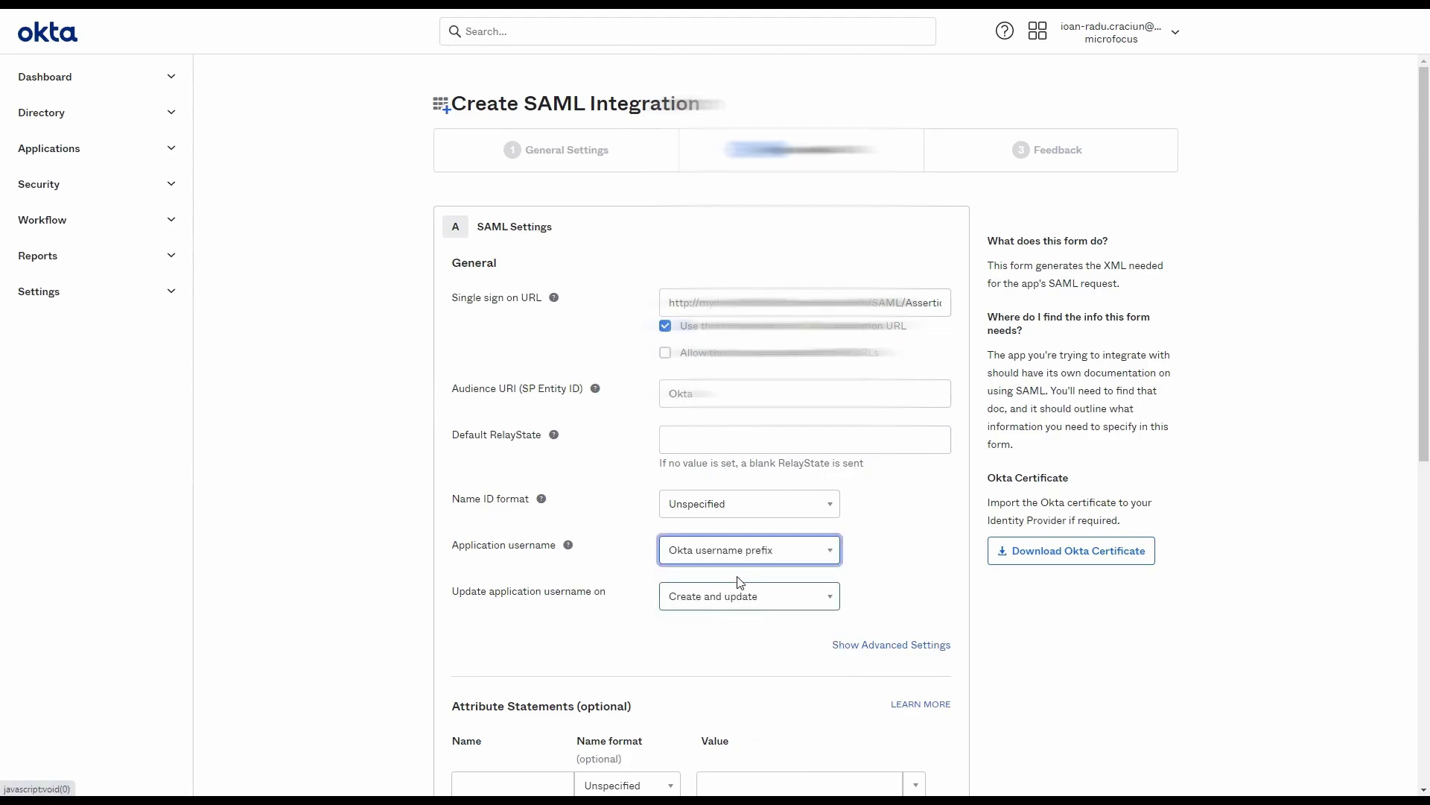
left_click(862, 645)
scroll(791, 585, "down", 4)
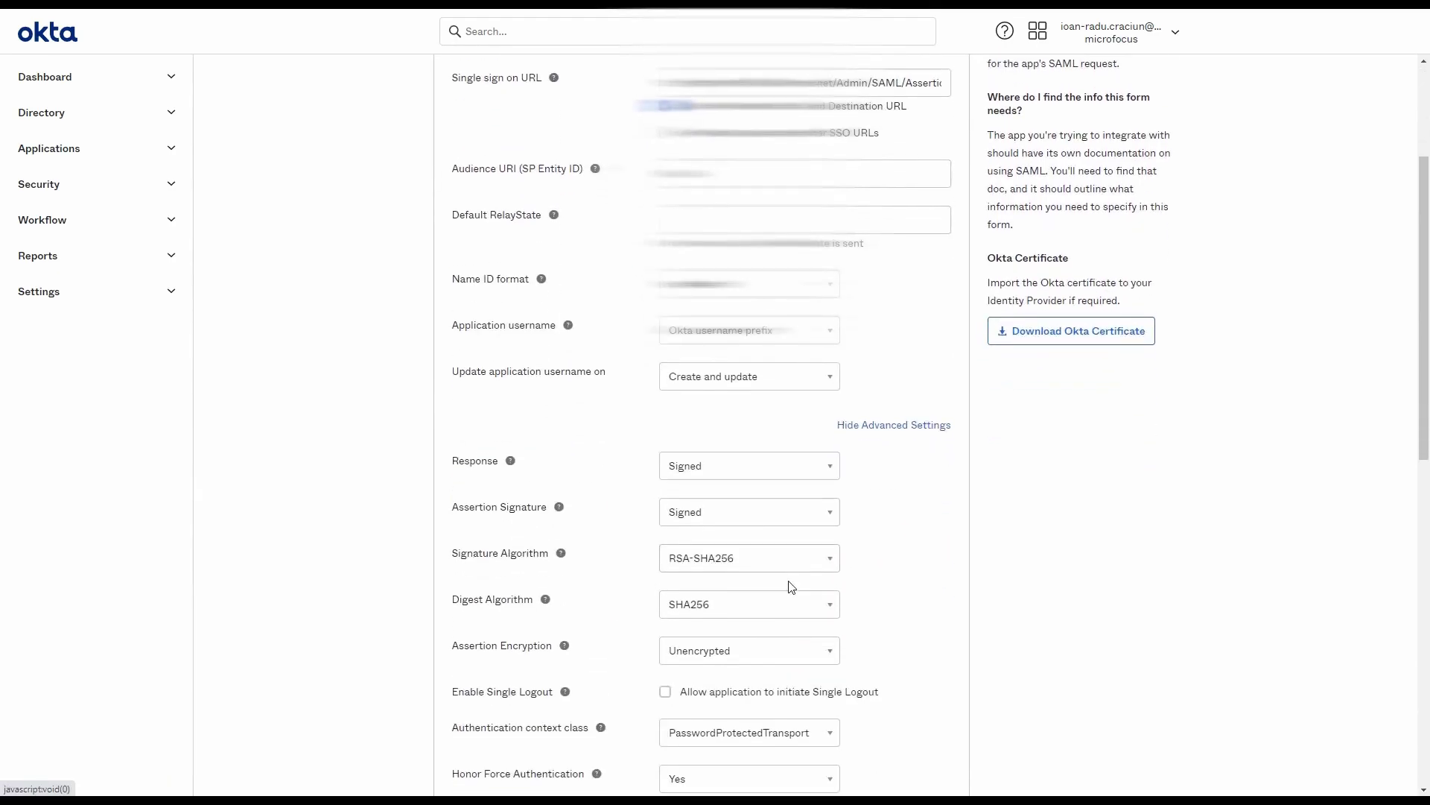
left_click(713, 617)
scroll(716, 618, "down", 2)
Set the Single Logout URL to the metadata's /Admin/SAML/SLOService.aspx address and the SP Issuer to Okta
left_click(729, 507)
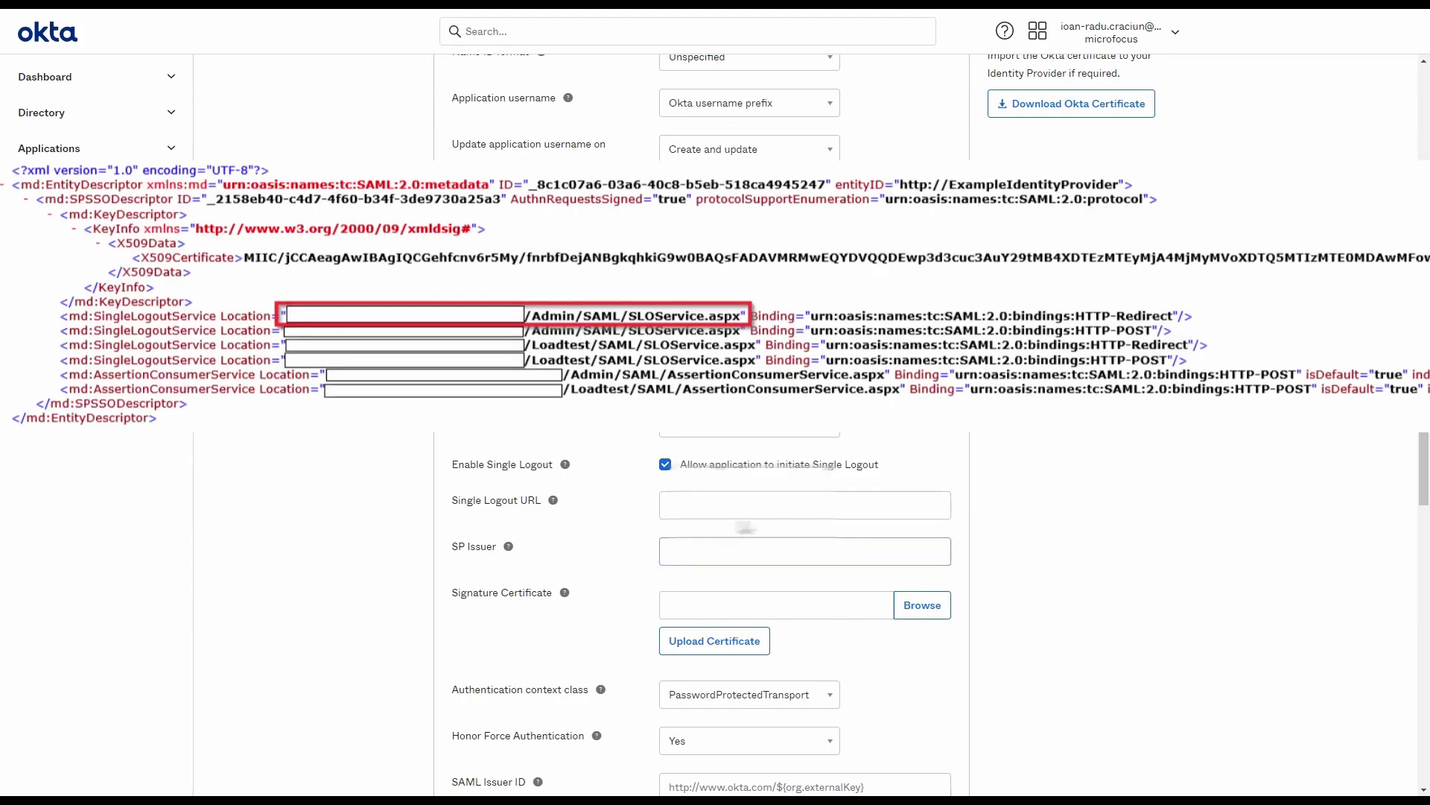
left_click(743, 505)
key("ctrl+v")
left_click(743, 547)
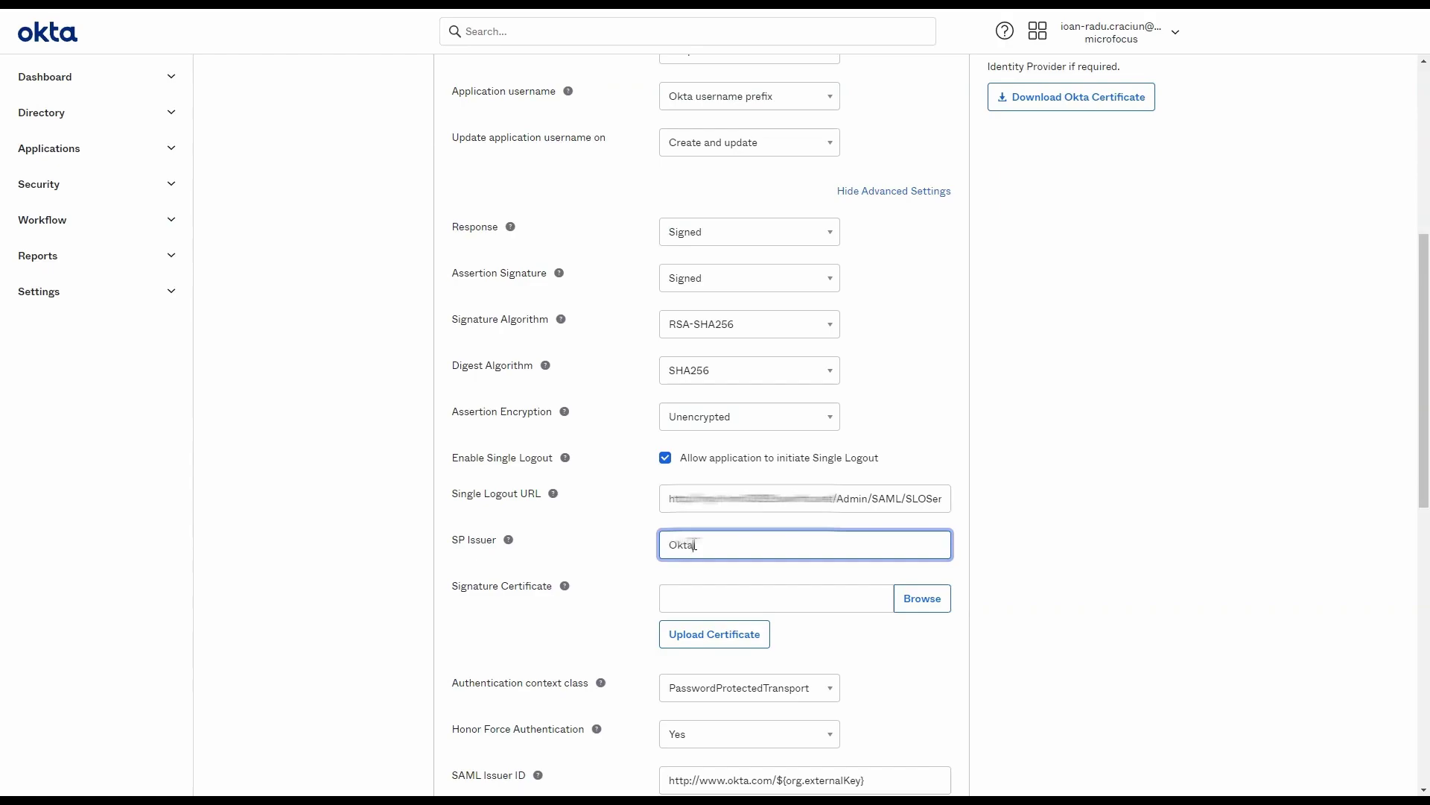
Upload certificate.cert as the signature certificate for single logout
left_click(919, 599)
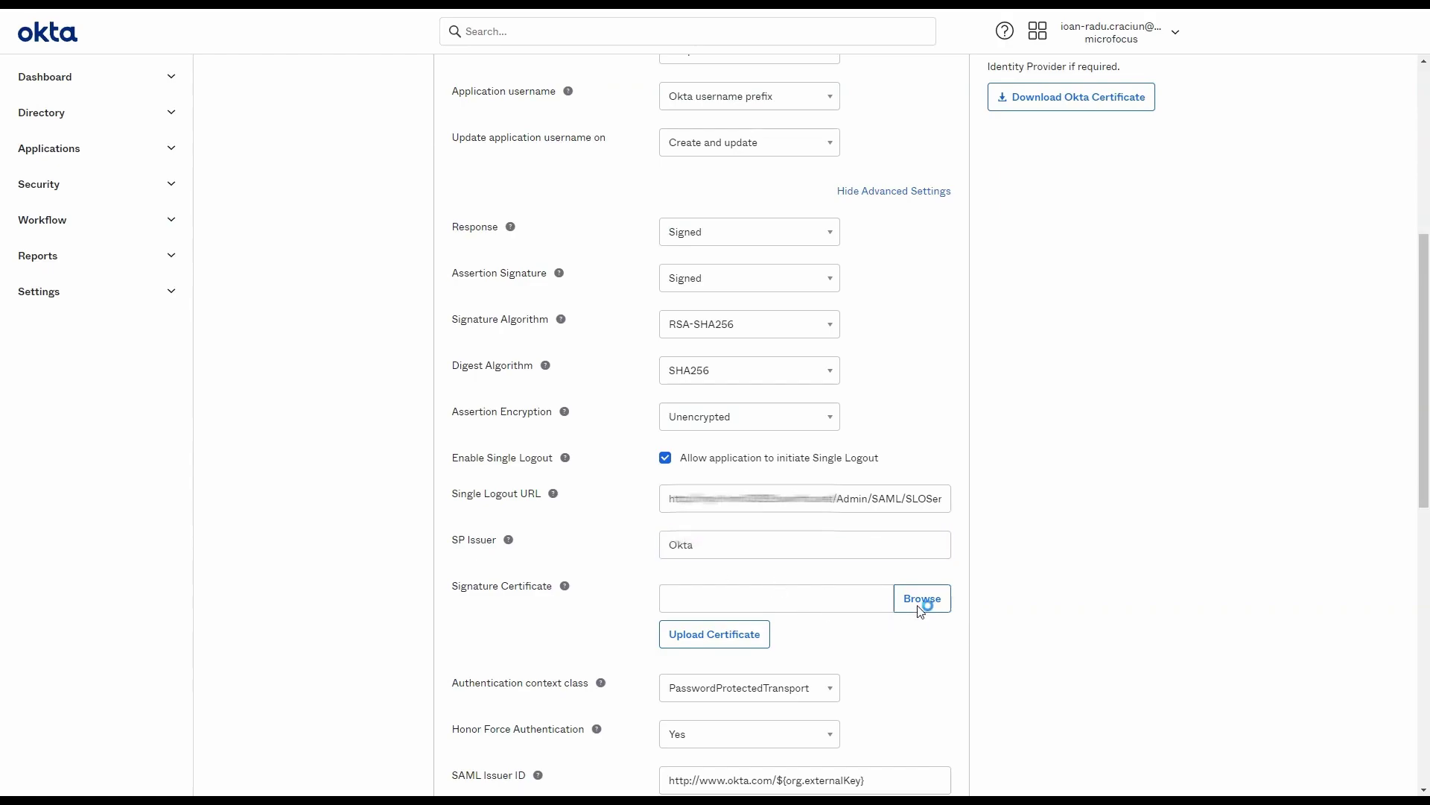
left_click(192, 42)
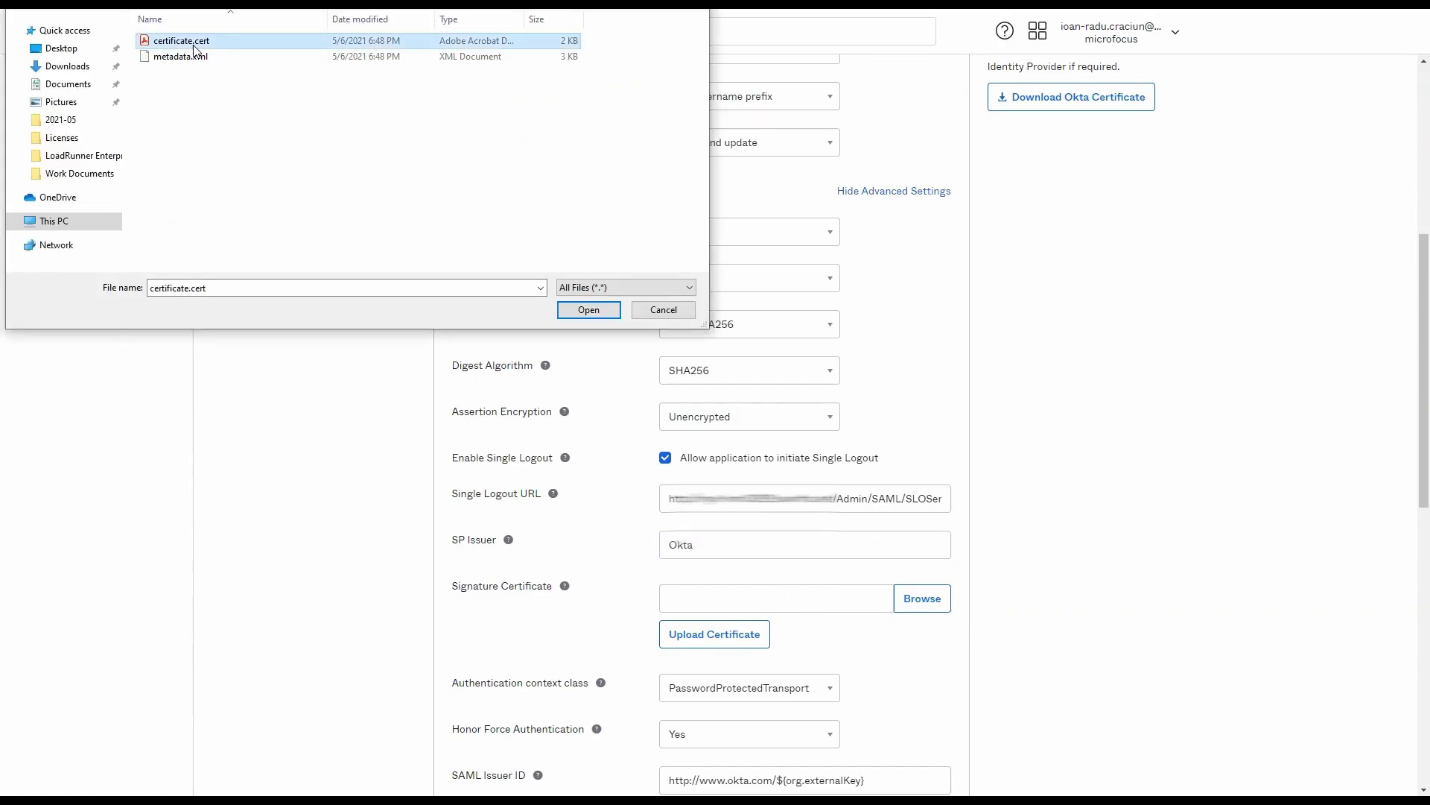
left_click(588, 310)
left_click(745, 646)
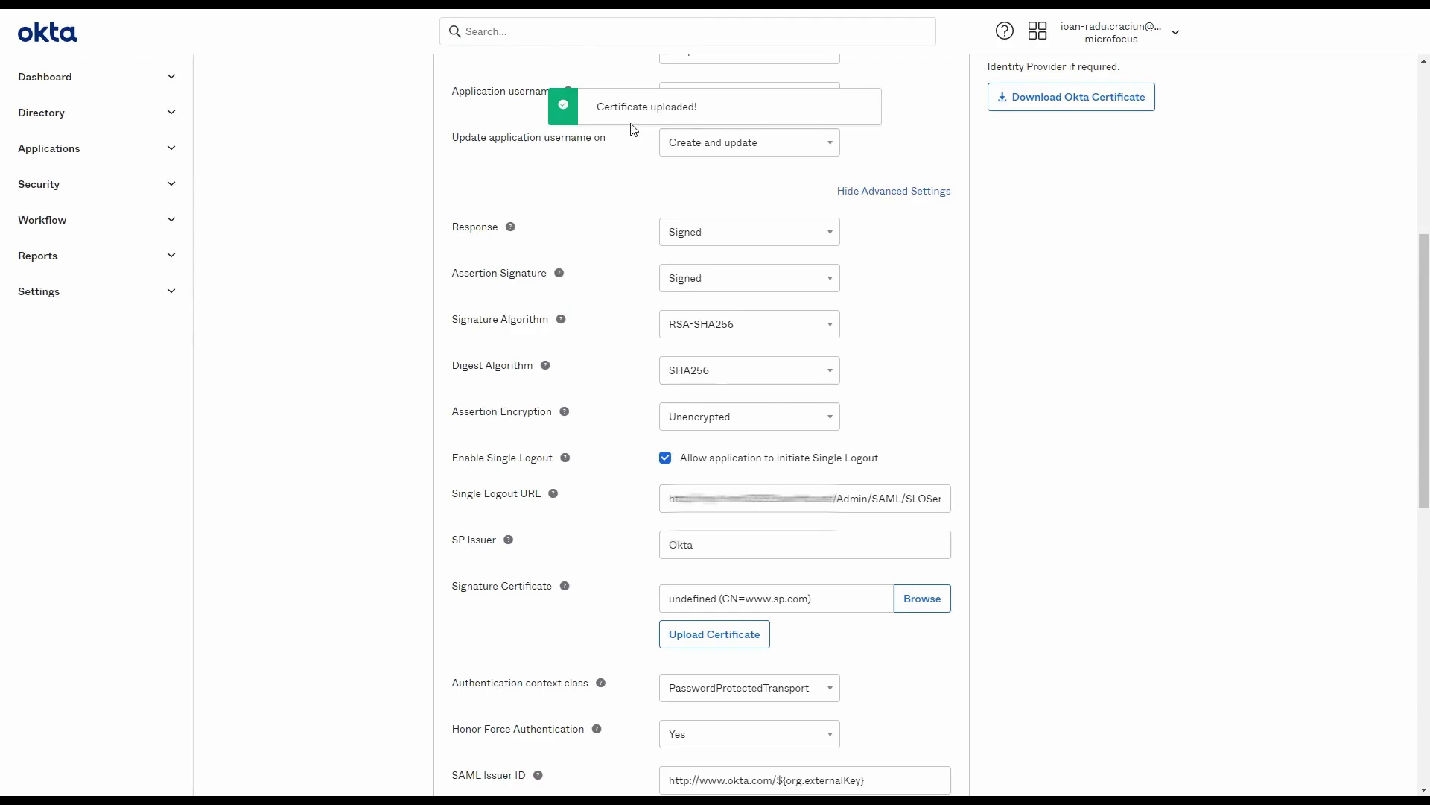
Proceed to the feedback page with the attribute statements left blank, and finish the SAML integration as a software vendor
scroll(700, 389, "down", 8)
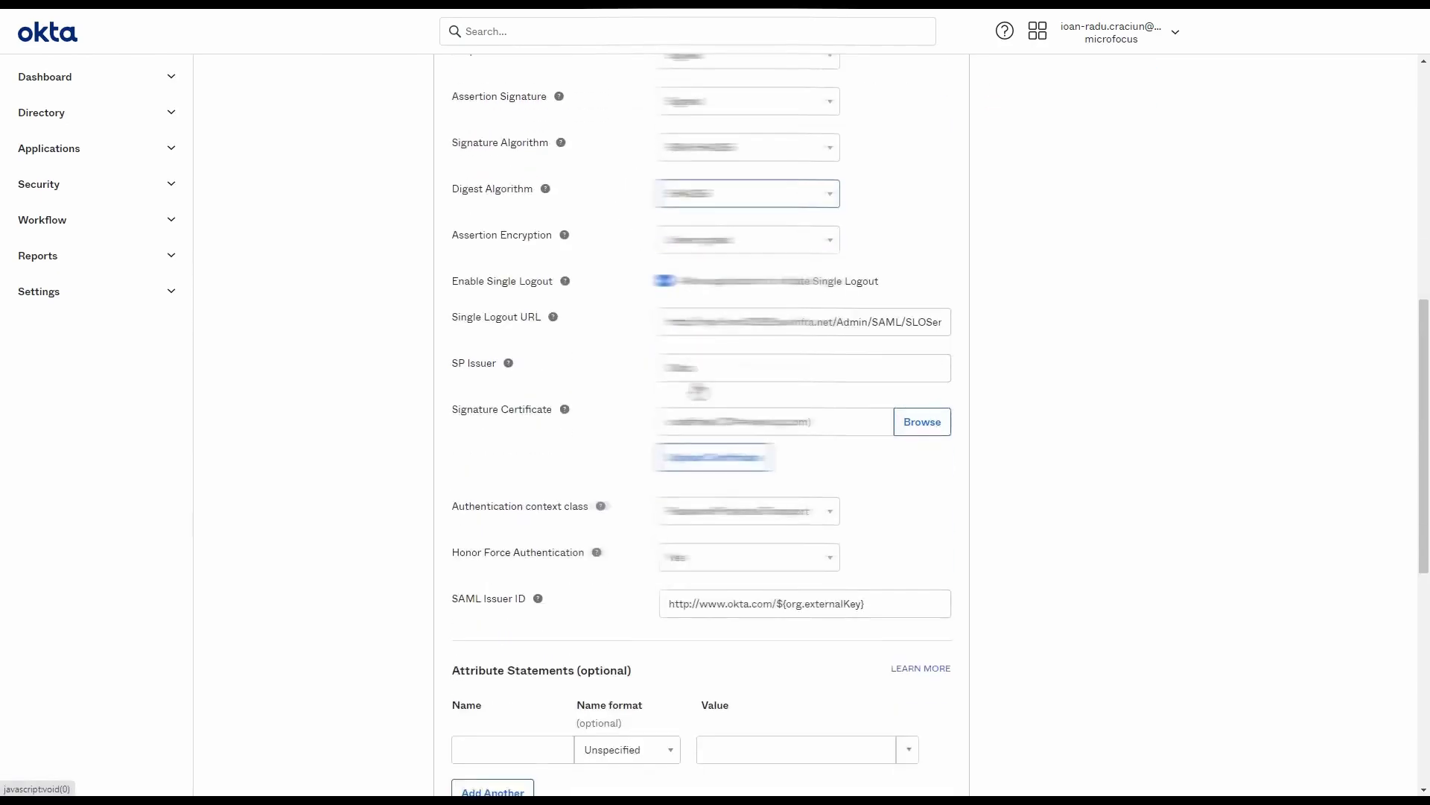
scroll(708, 409, "down", 3)
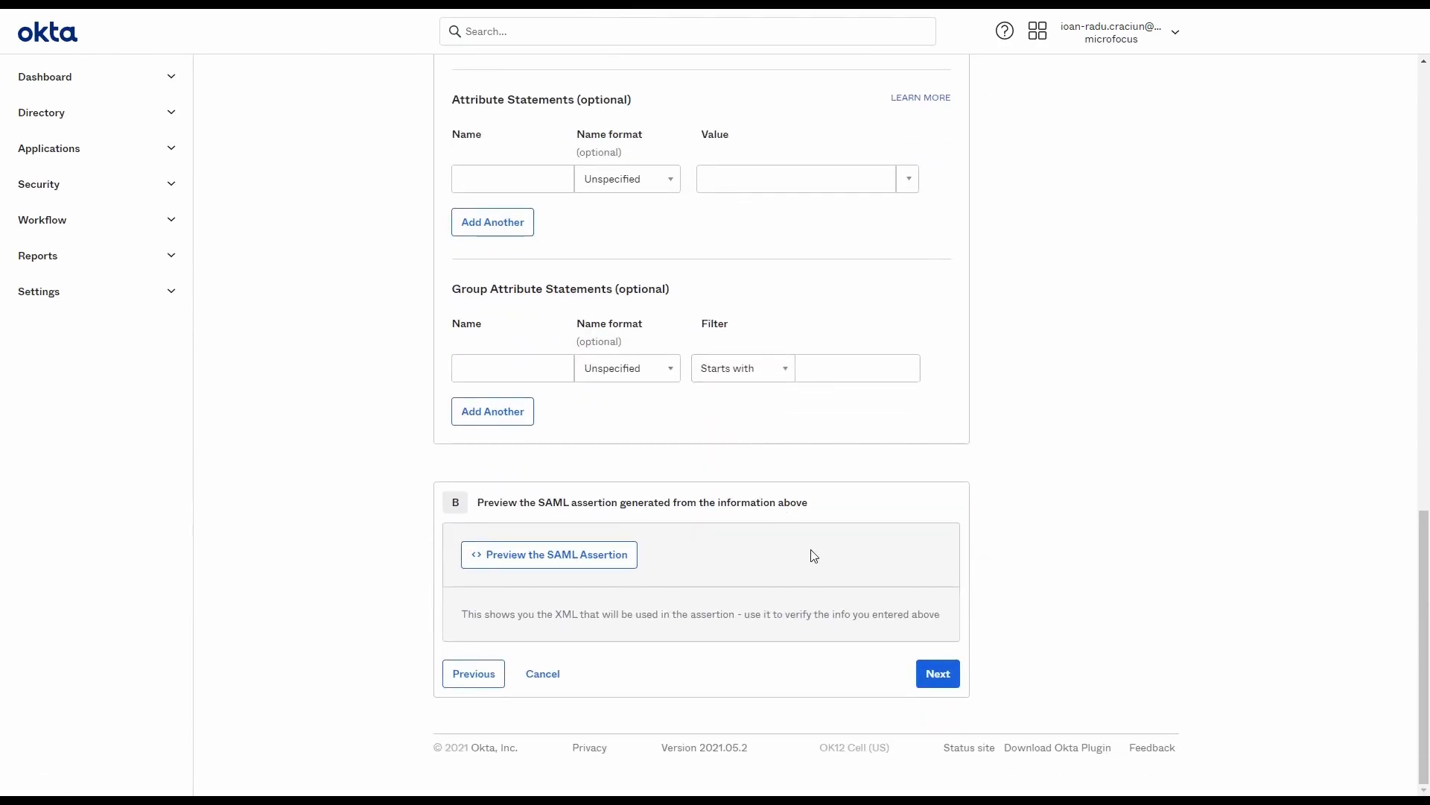
left_click(940, 675)
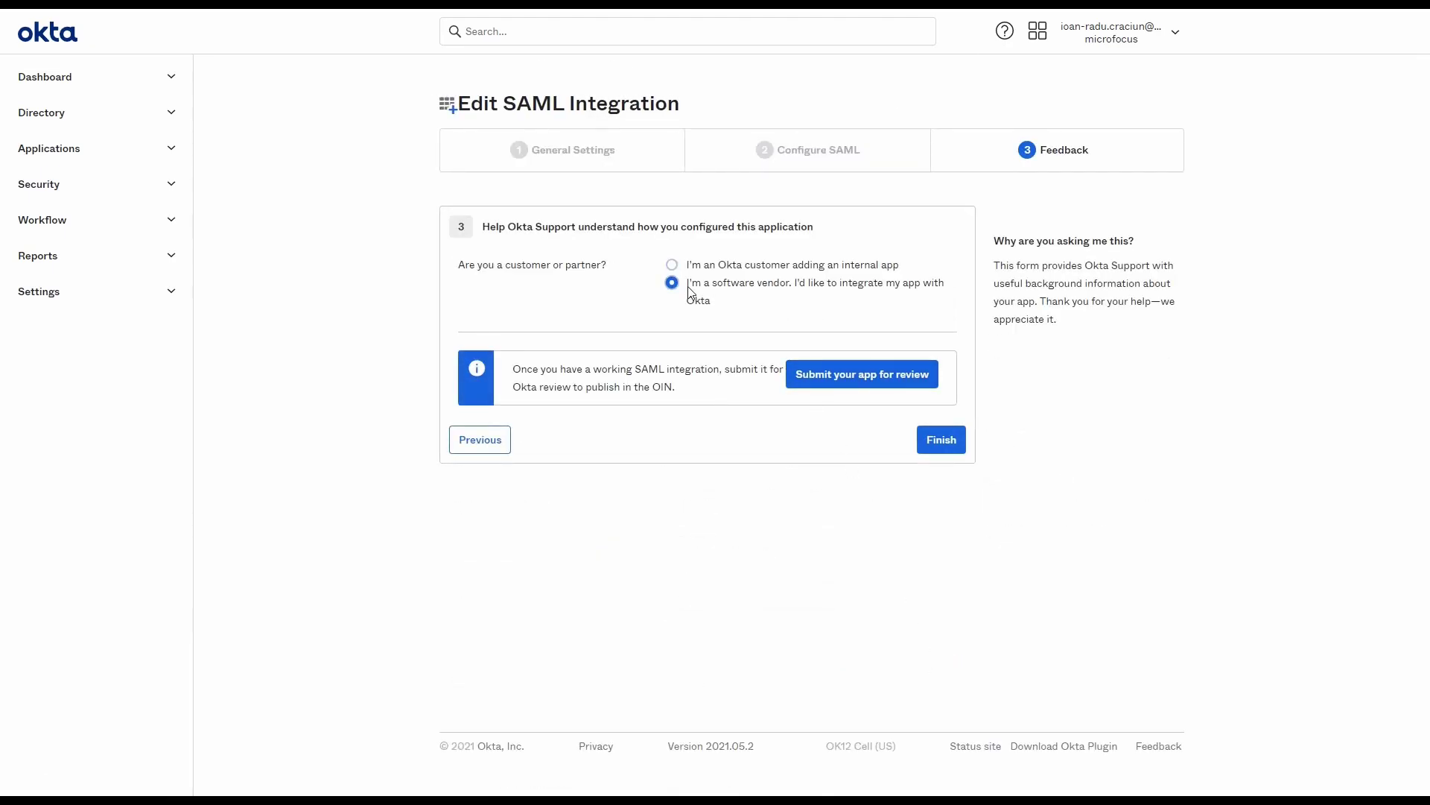
left_click(939, 447)
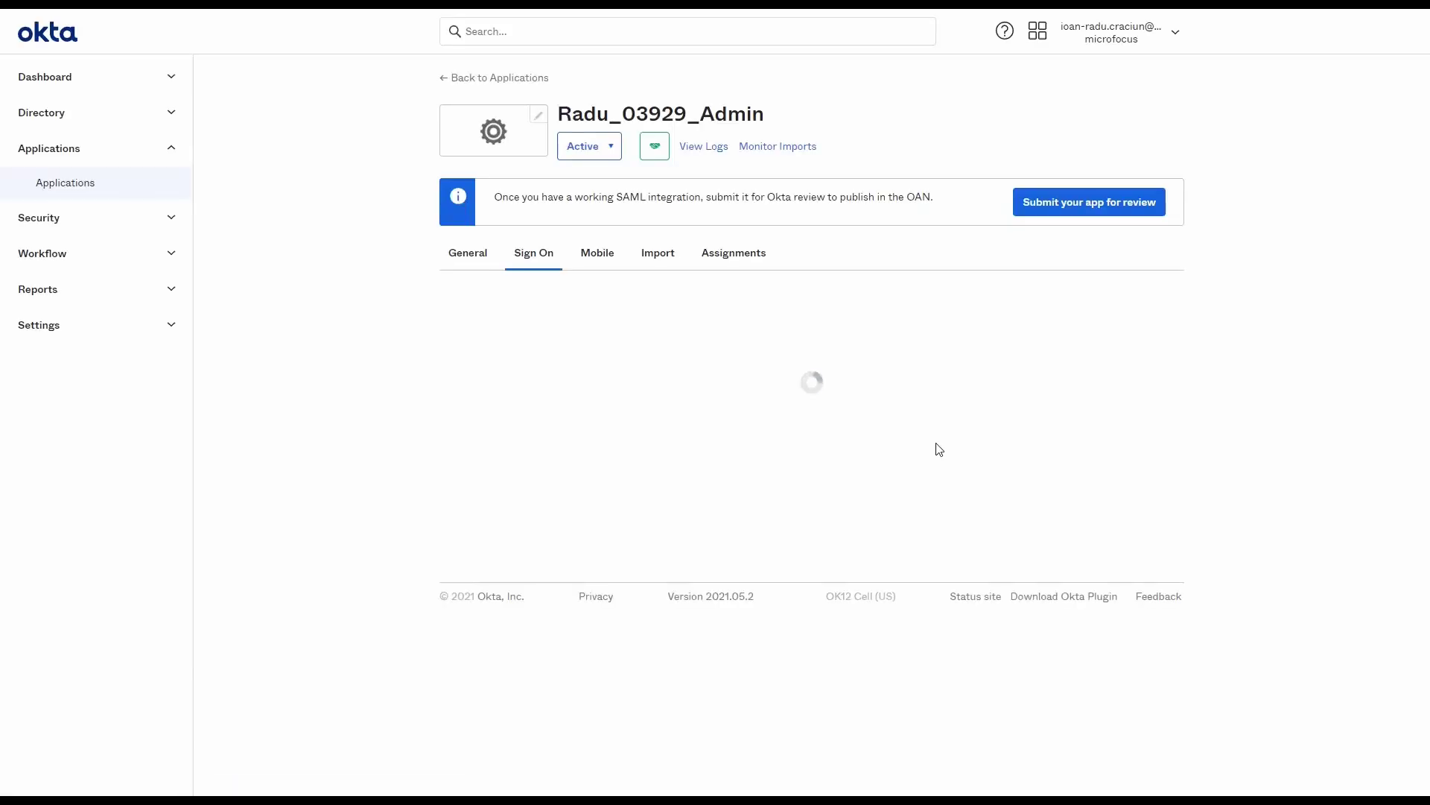
Open the SAML setup instructions for the Admin application and copy the optional IDP metadata into a text editor
left_click(589, 640)
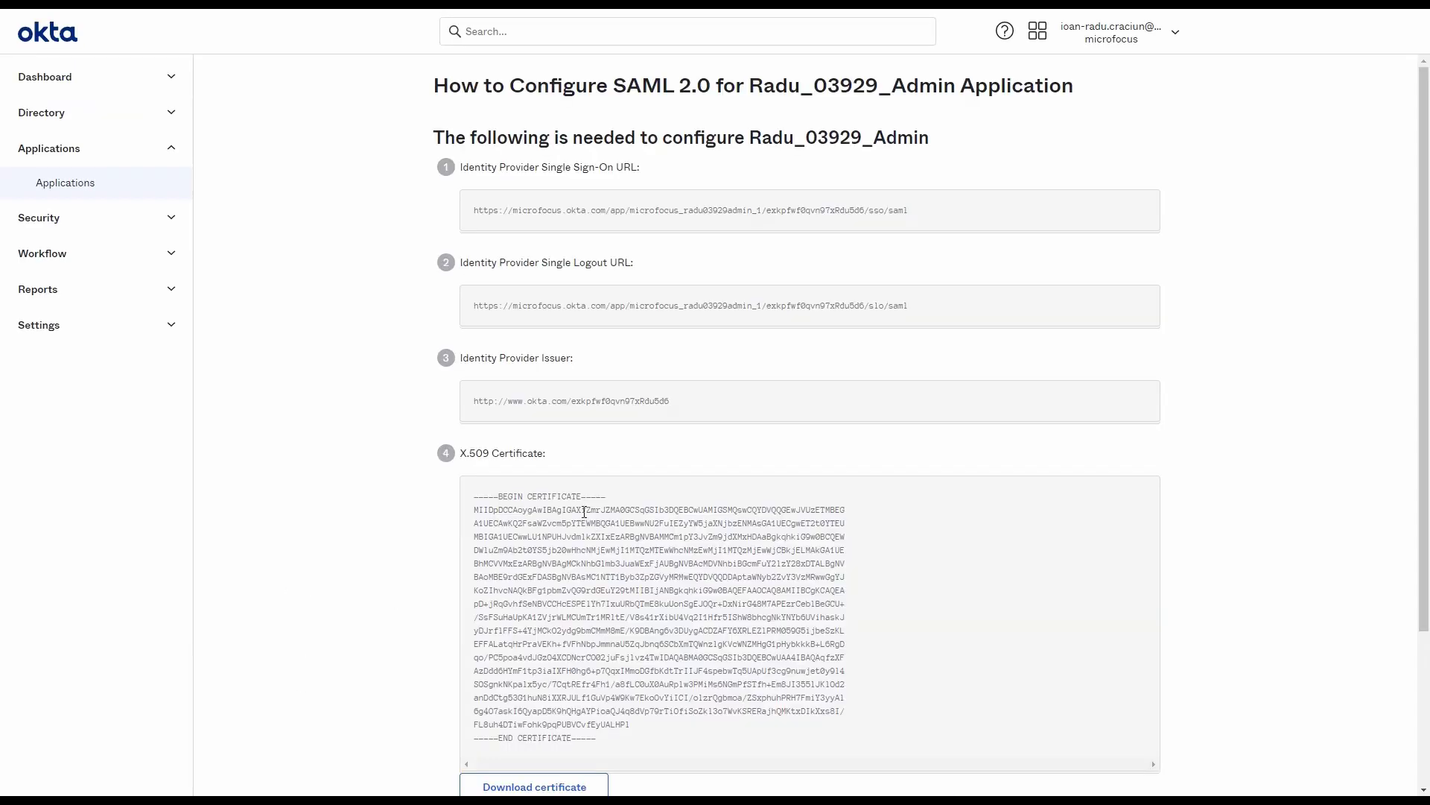
scroll(550, 225, "down", 3)
left_click(735, 692)
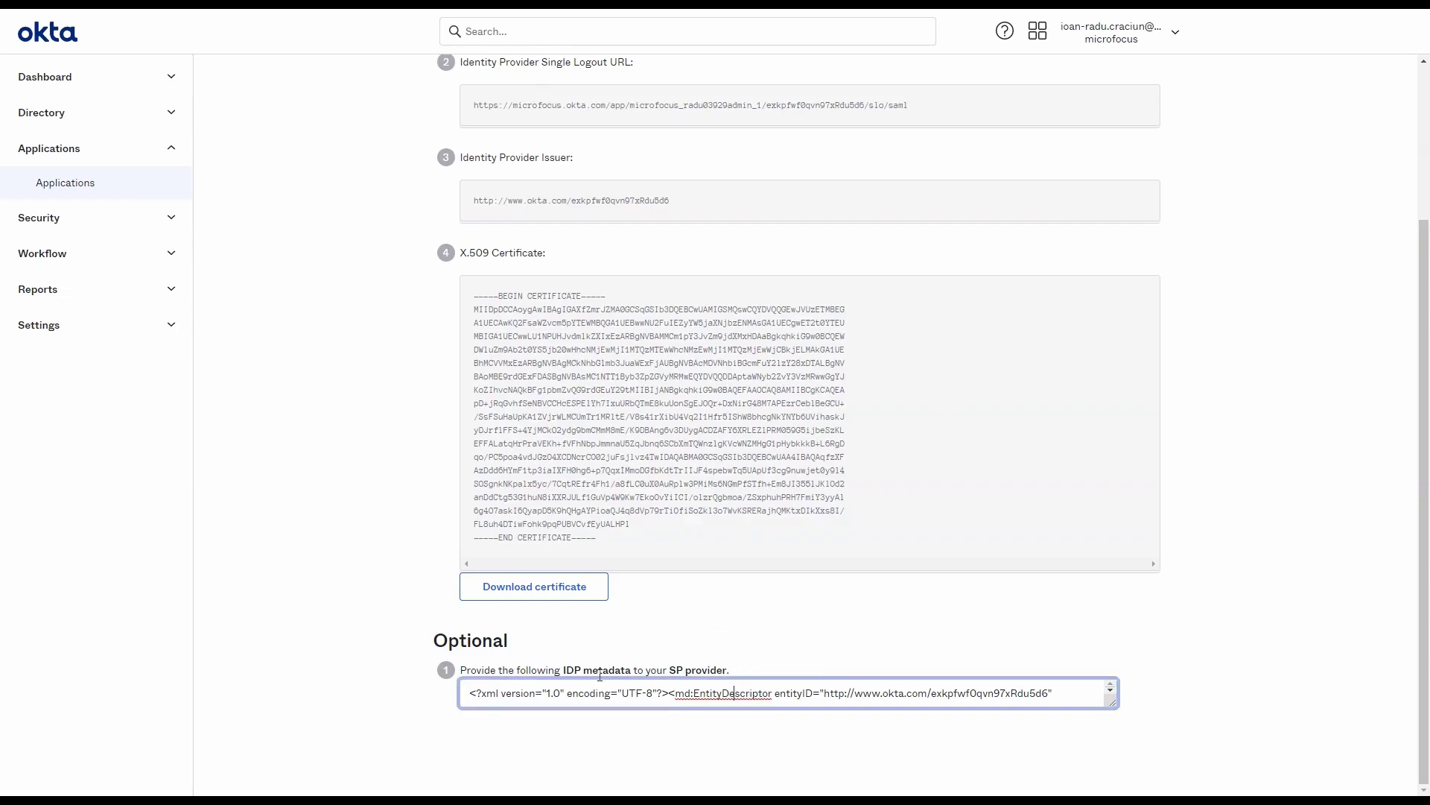
left_click_drag(471, 693, 954, 702)
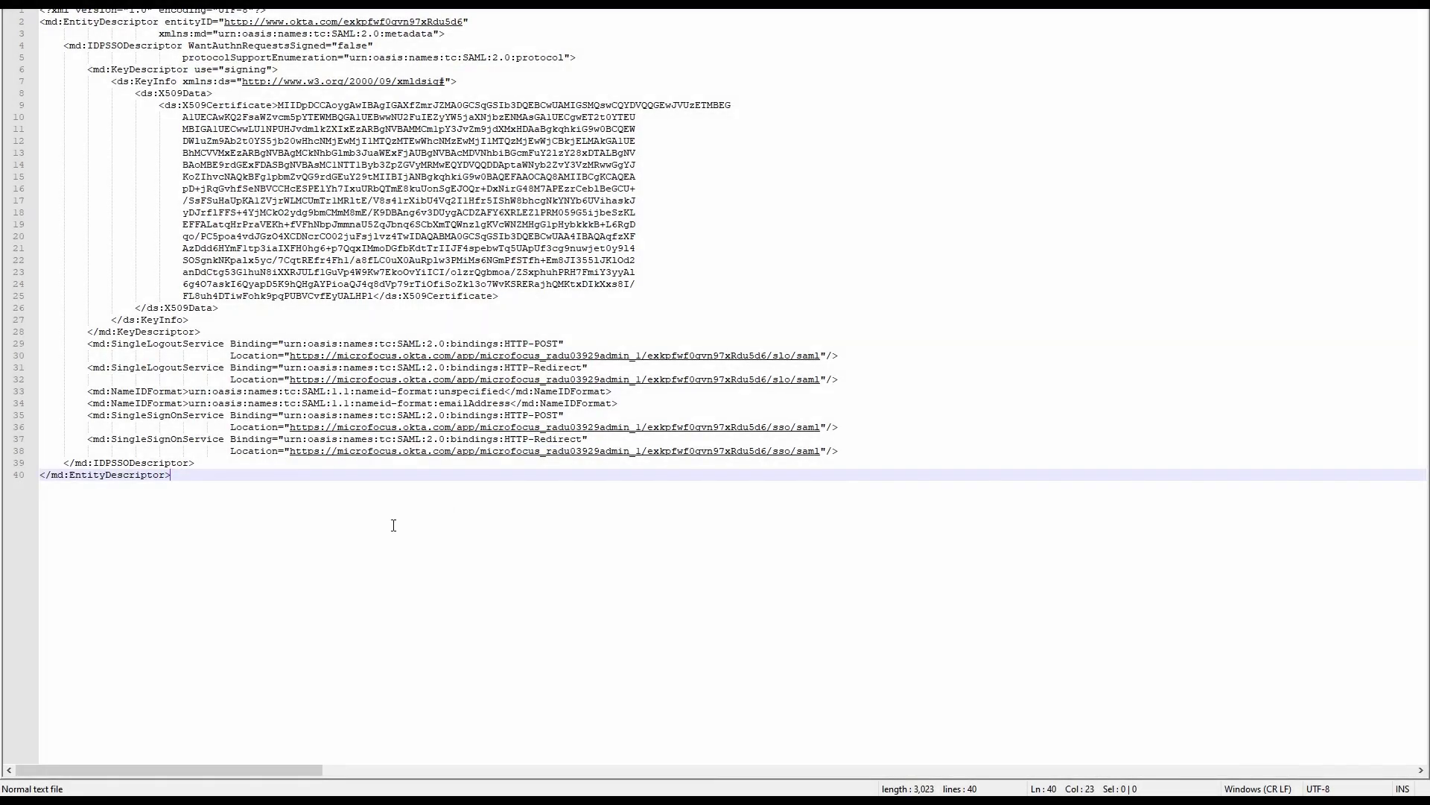
Set the Admin Single Sign on Link to the HTTP-POST SingleSignOnService location from the Okta metadata, ending in /sso/saml
left_click_drag(290, 426, 829, 429)
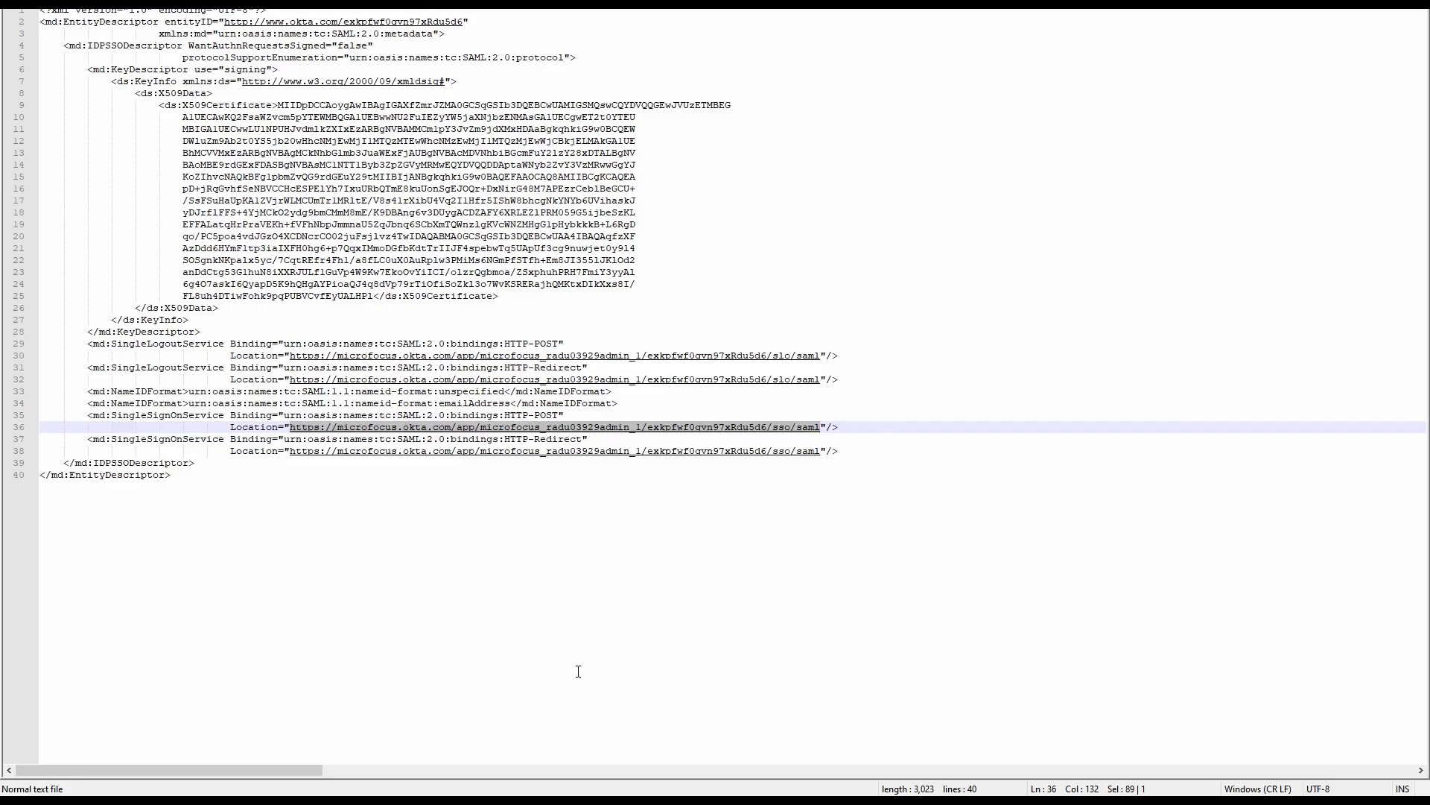
key("alt+Tab")
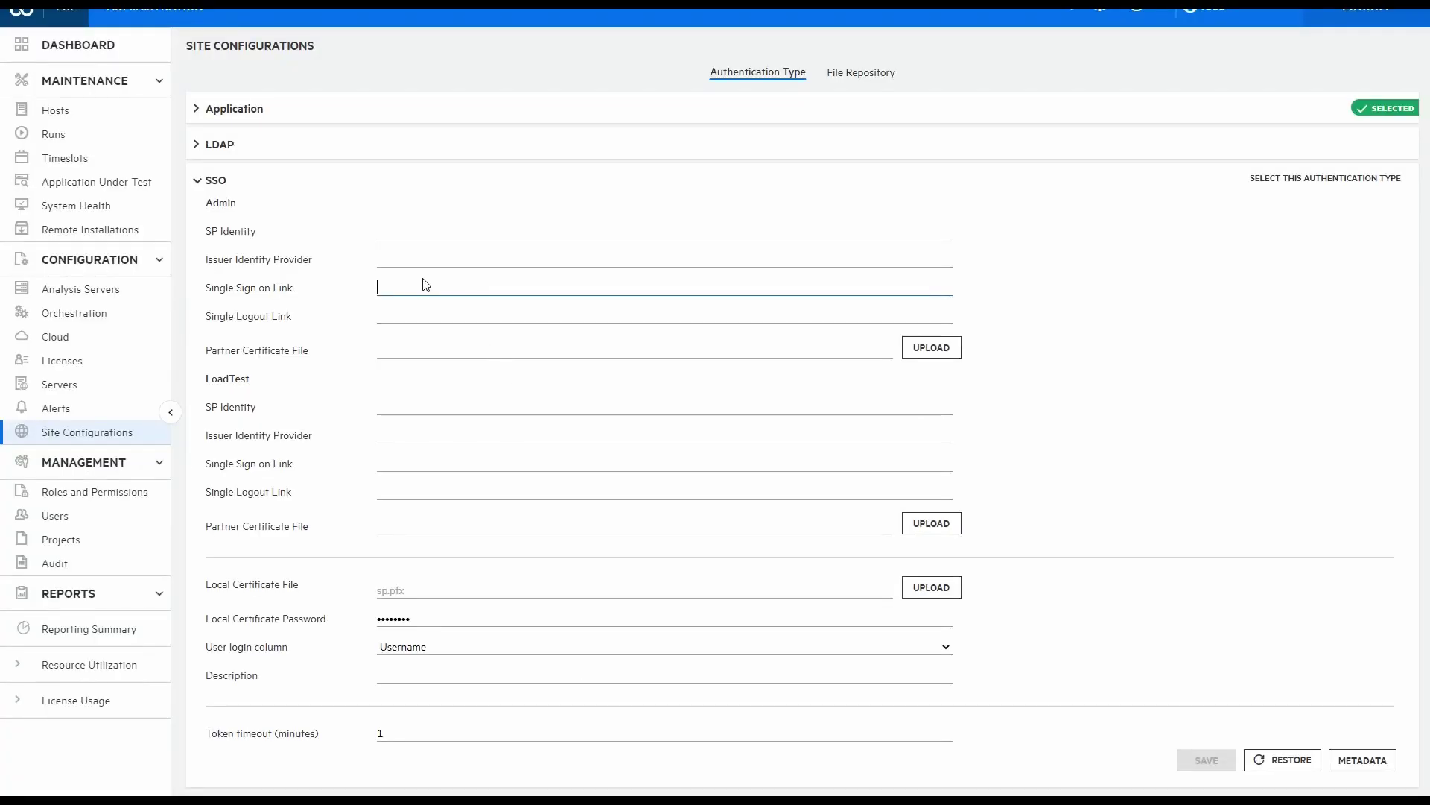
type("https://microfocus.okta.com/app/microfocus_radu03929admin_1/exkpfwf0qvn97xRdu5d6/sso/saml")
Copy the HTTP-POST SingleLogoutService location ending in /slo/saml from the metadata into the Admin Single Logout Link
key("alt+Tab")
left_click_drag(286, 355, 823, 356)
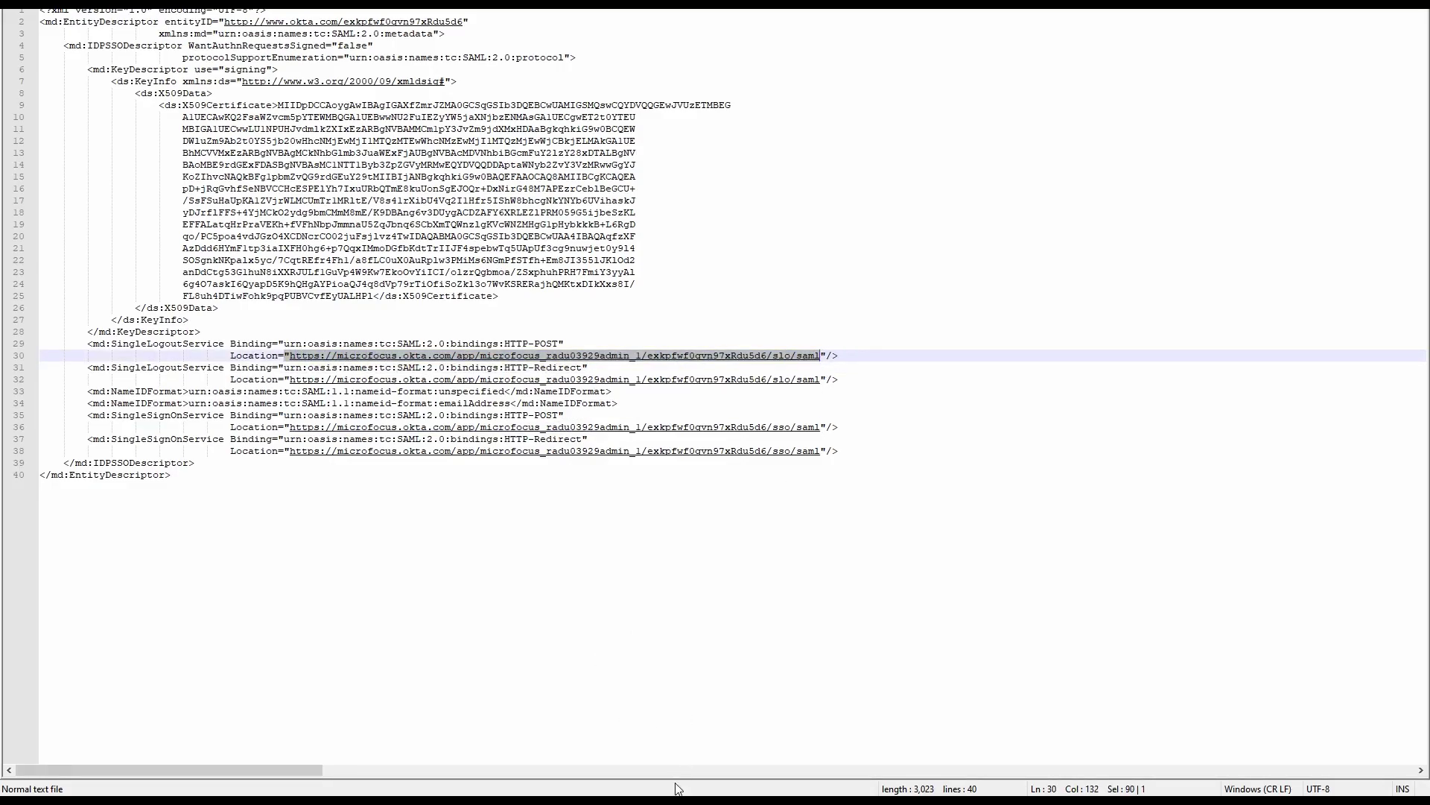
key("ctrl+c")
key("alt+Tab")
left_click(450, 318)
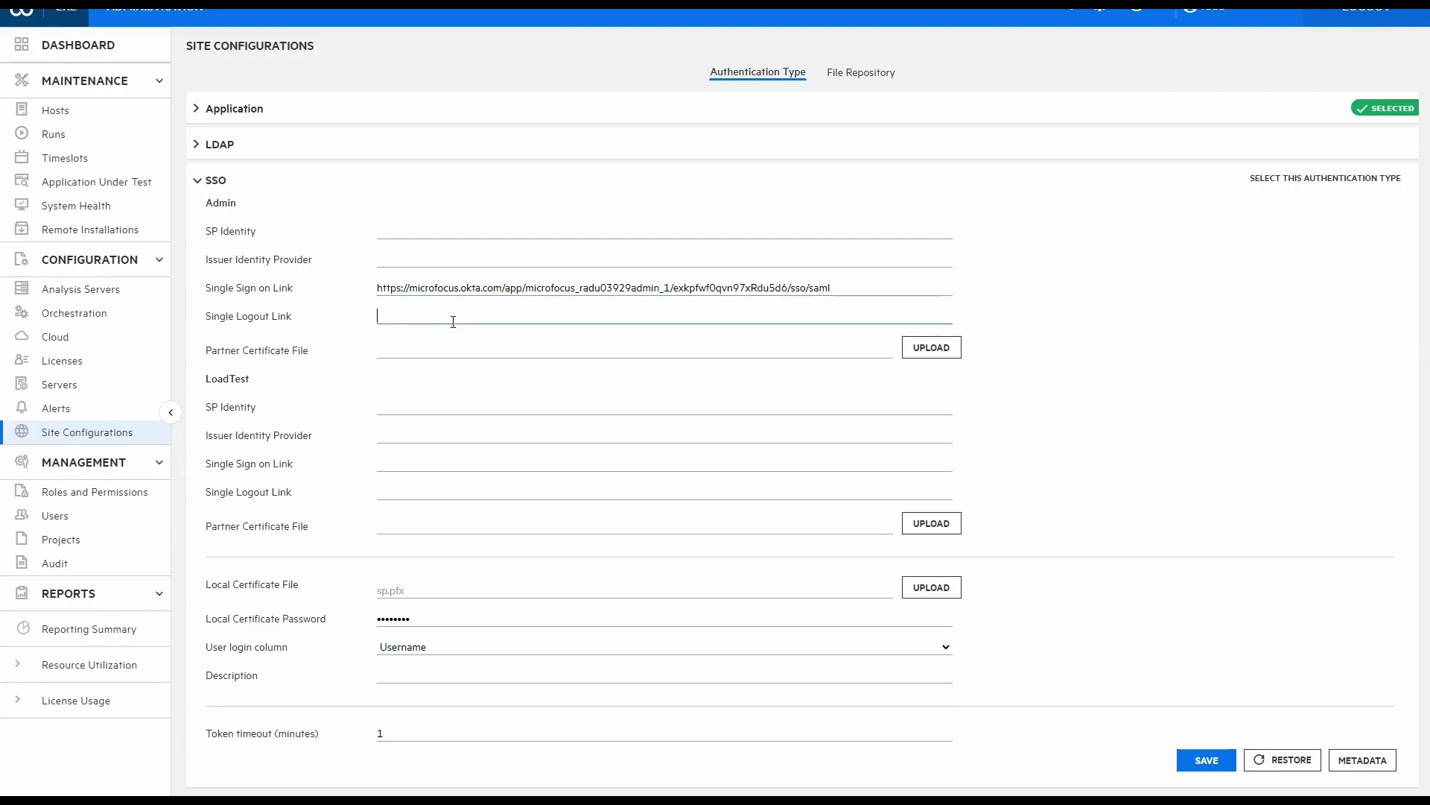
key("ctrl+v")
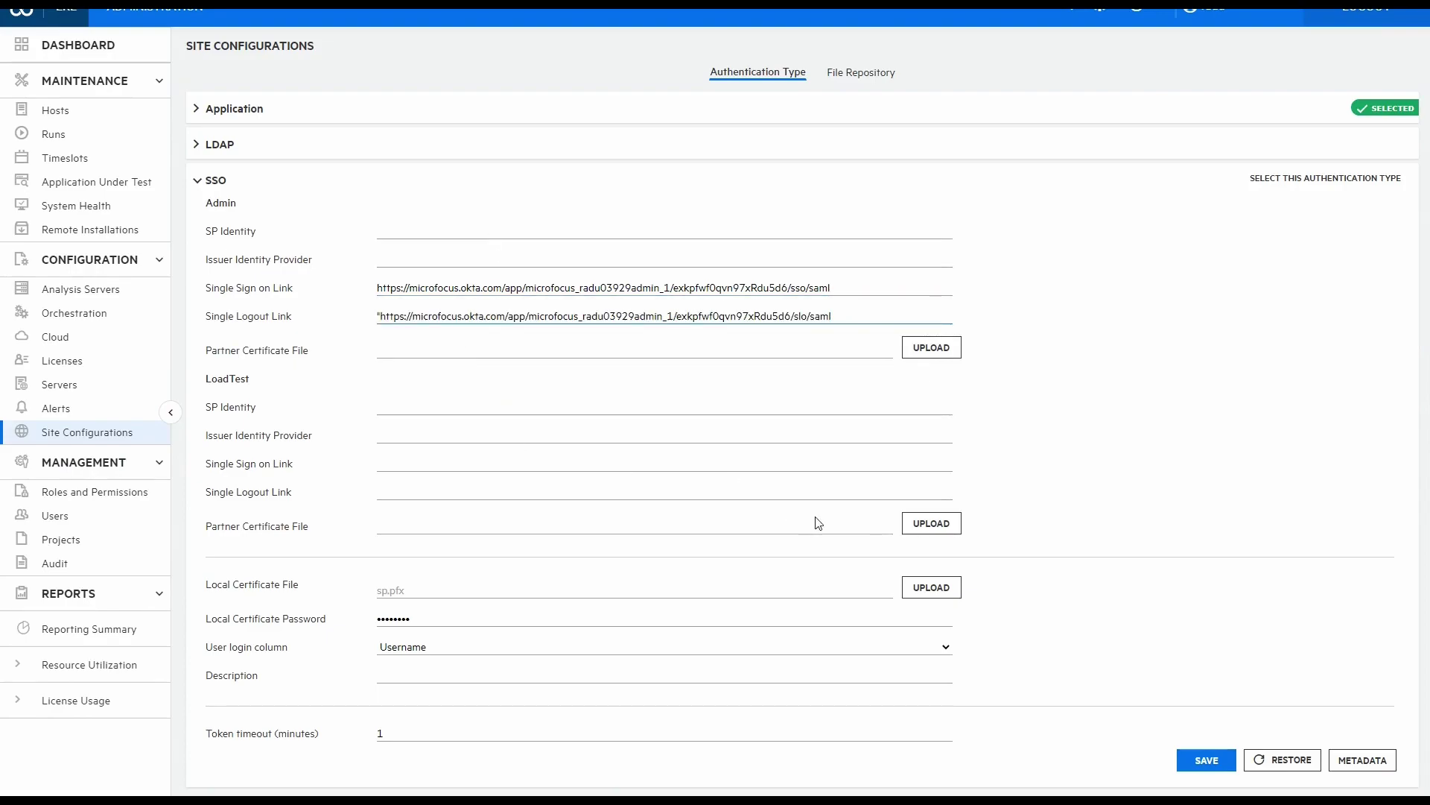
Set the Admin Issuer Identity Provider to the entityID address from the metadata and the SP Identity to Okta
key("alt+Tab")
left_click_drag(462, 21, 225, 22)
key("ctrl+c")
key("alt+Tab")
left_click(470, 261)
key("ctrl+v")
left_click(486, 232)
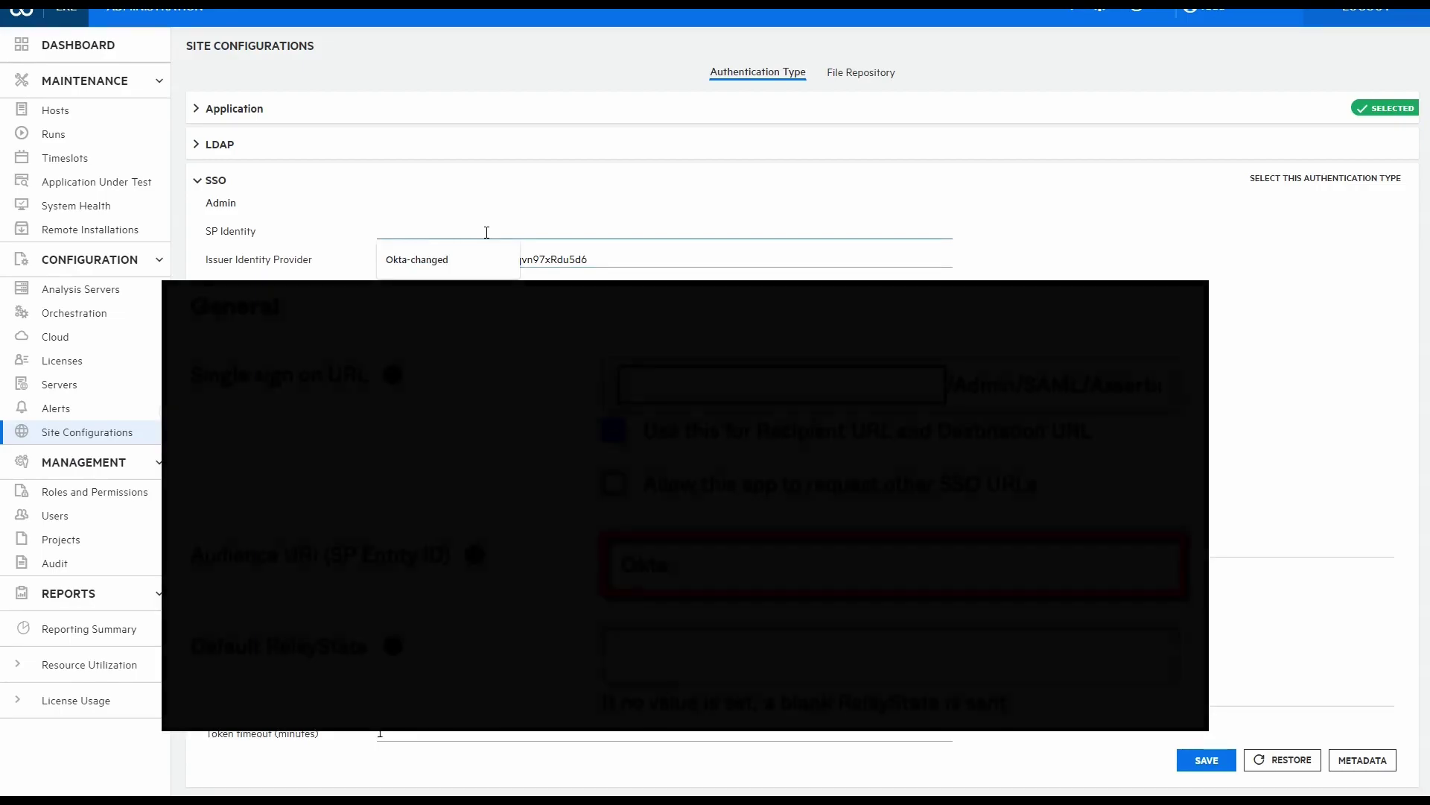
type("Okta")
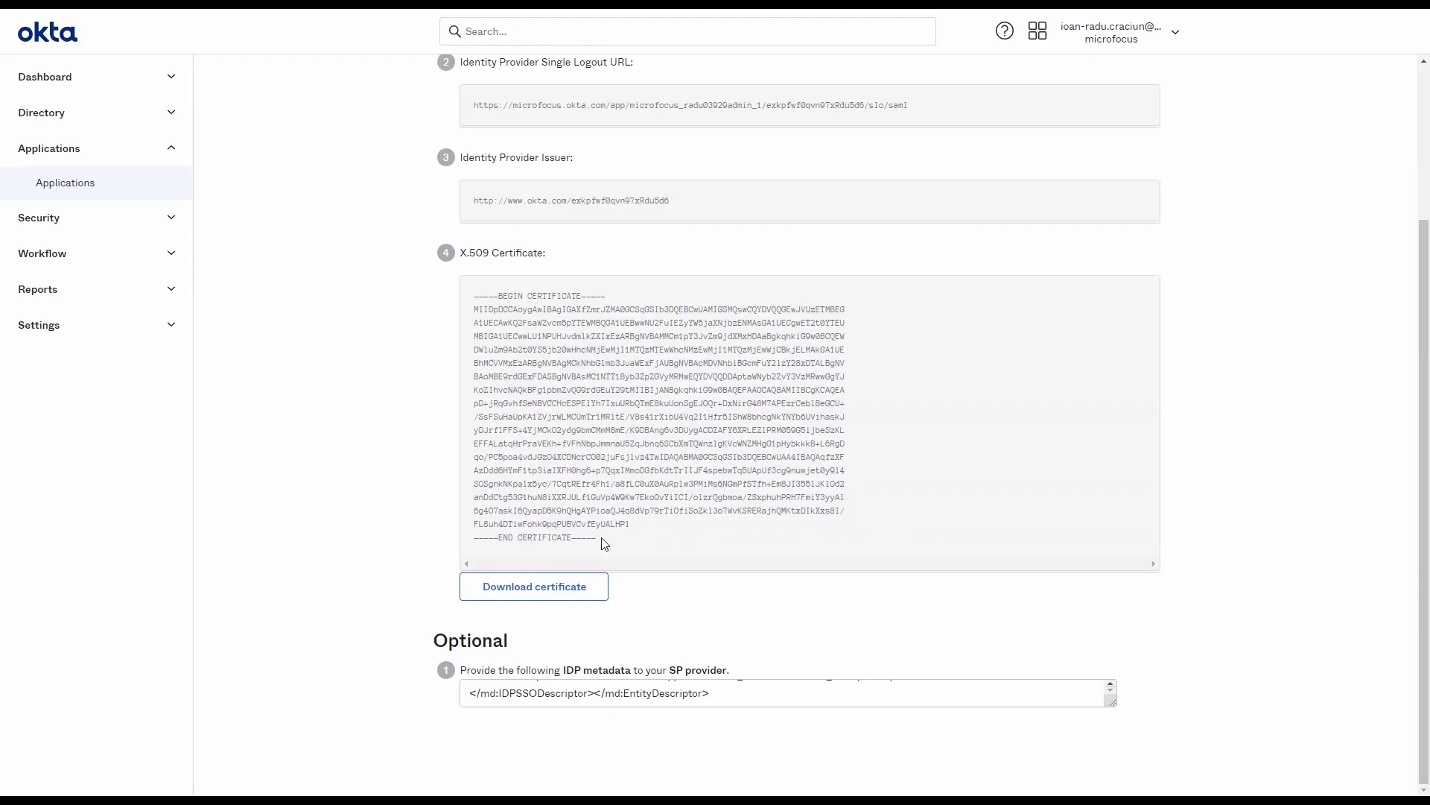
Download the X.509 certificate from Okta and upload okta.cert from Downloads as the Admin partner certificate file
left_click(550, 596)
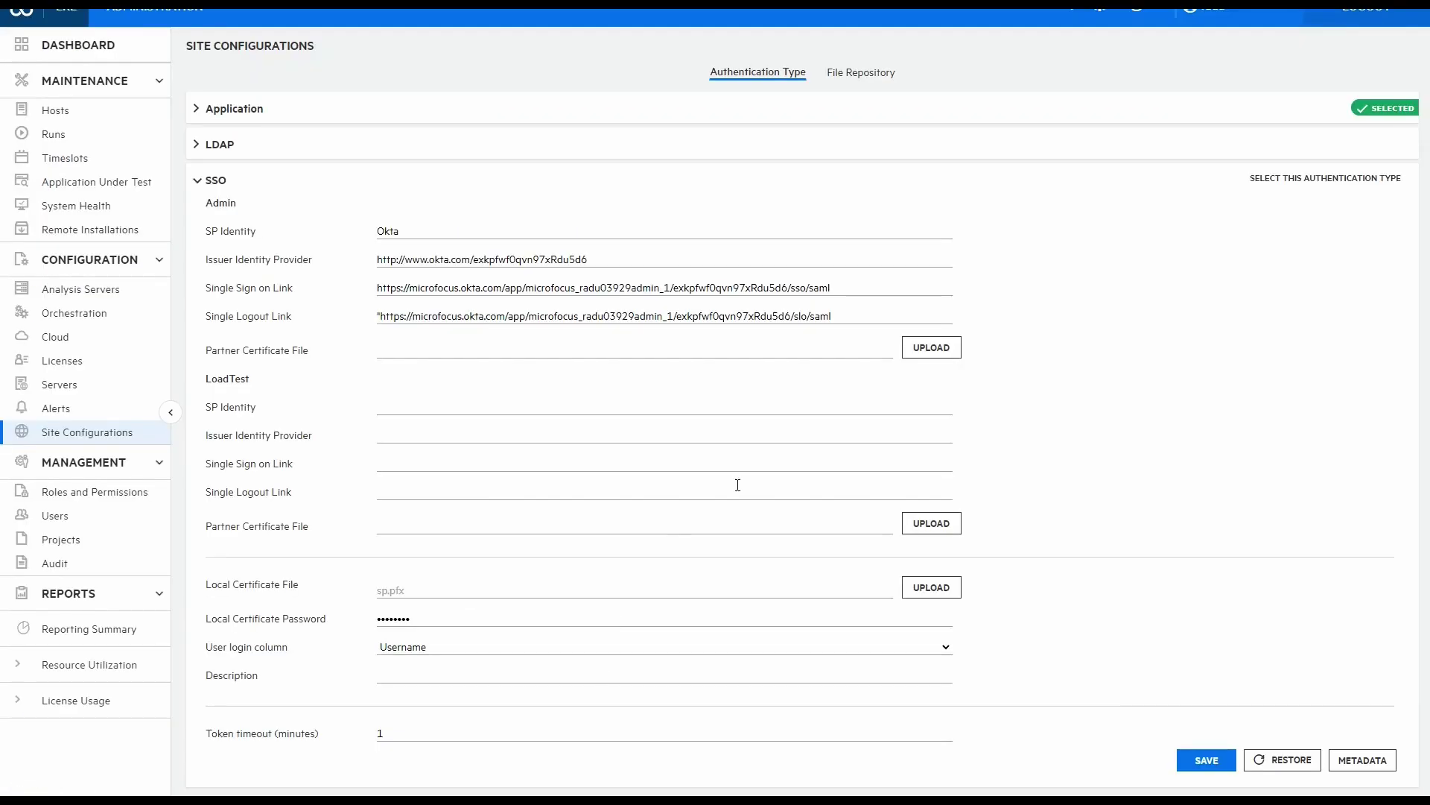
left_click(935, 349)
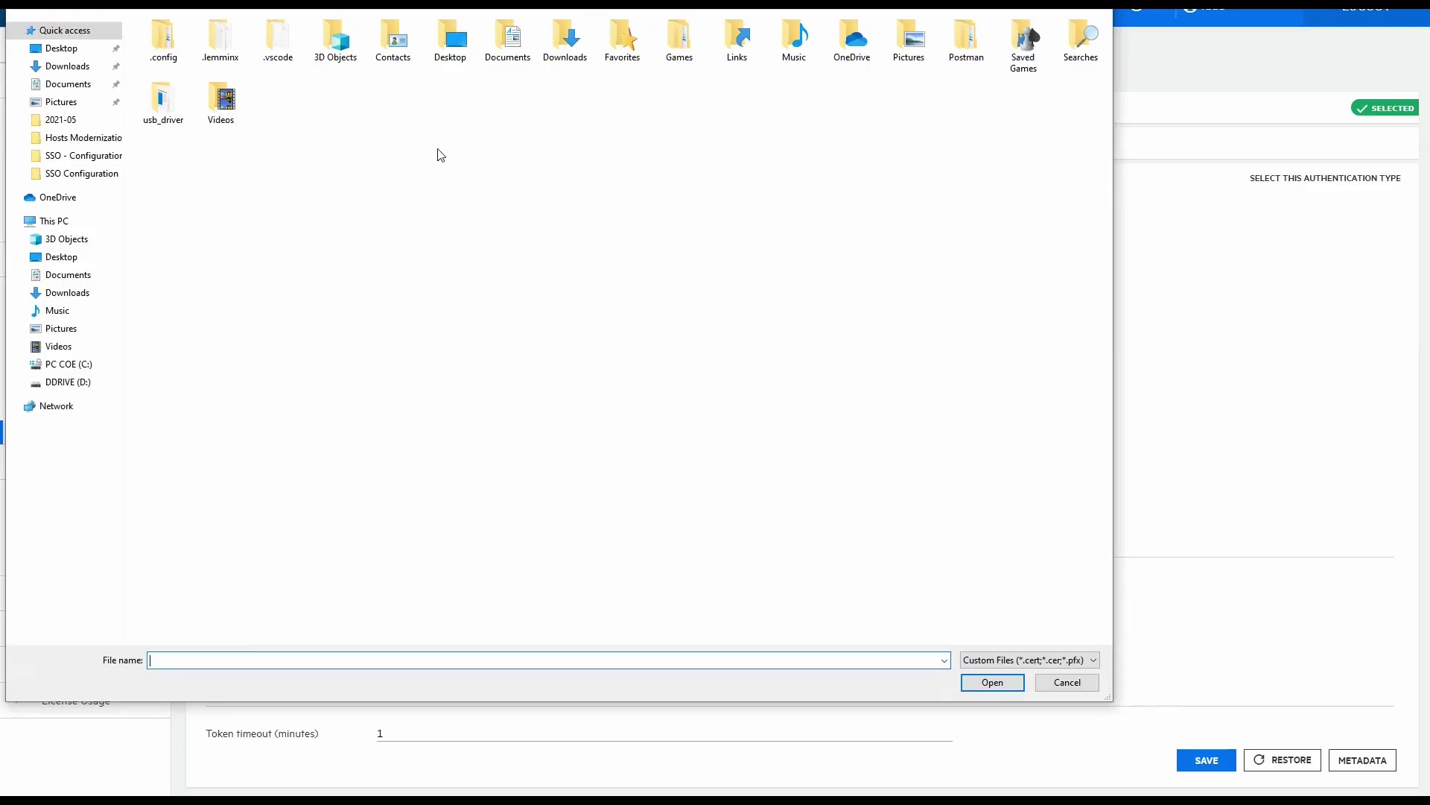
left_click(99, 69)
left_click(175, 75)
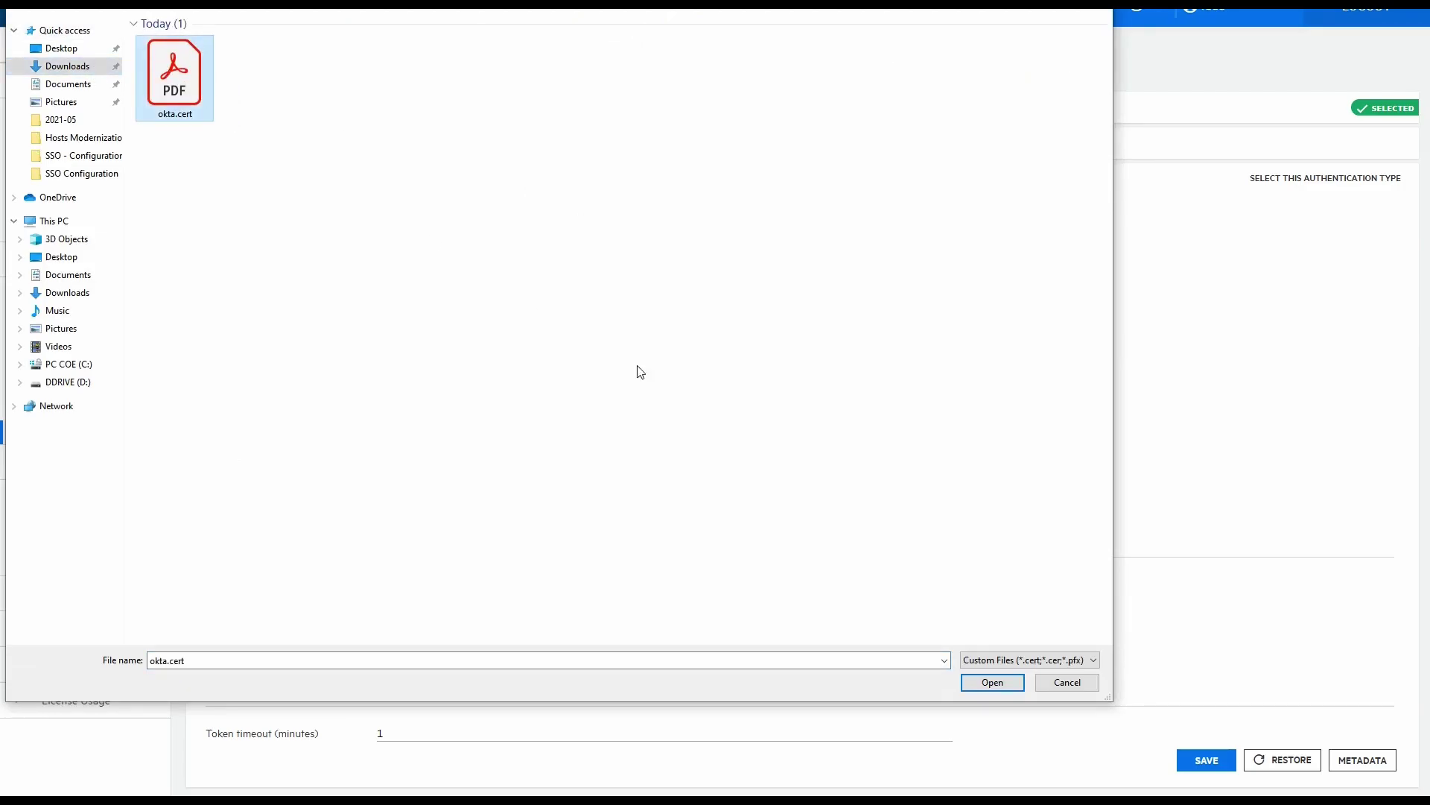
left_click(994, 682)
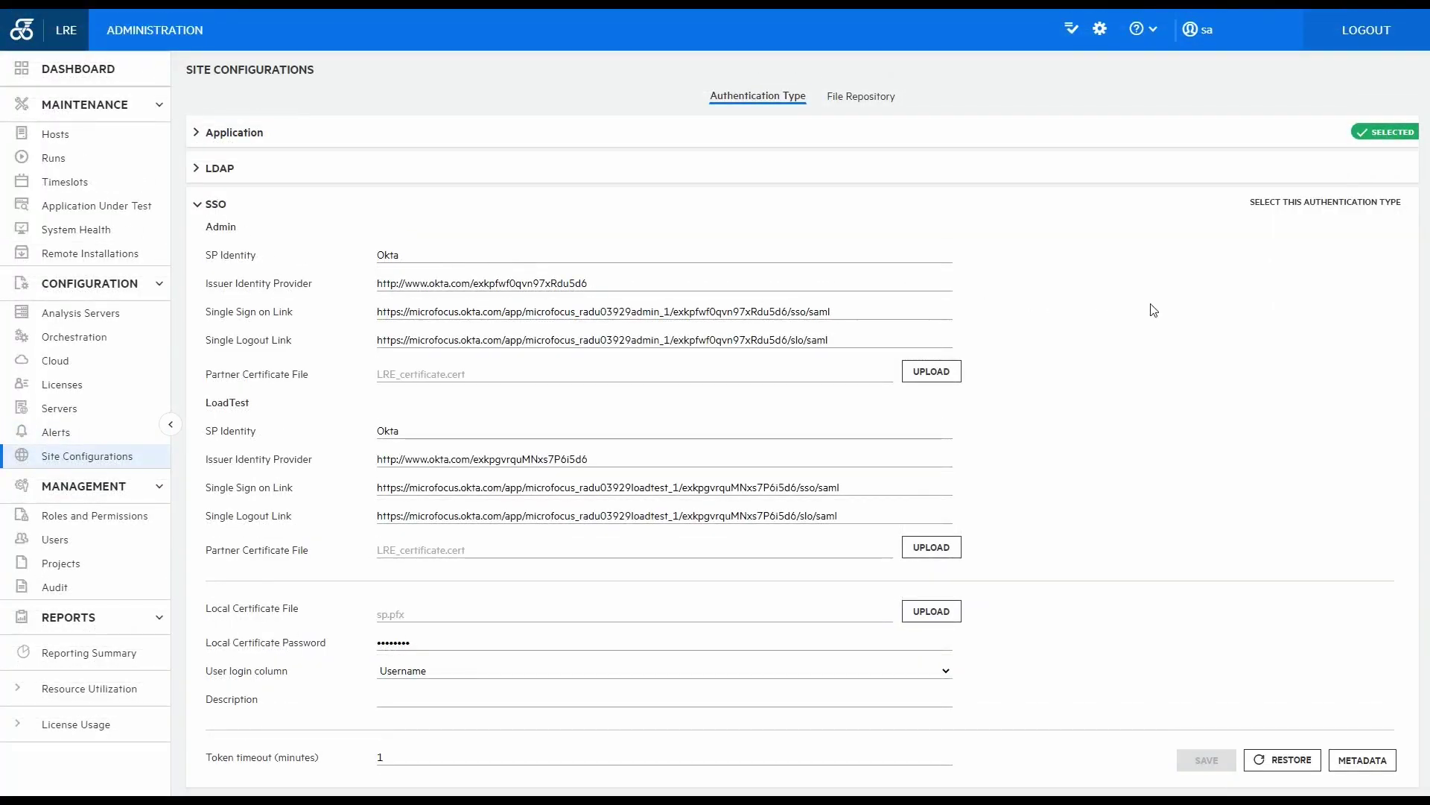
Select SSO as the authentication type for the site and confirm the change
left_click(1275, 201)
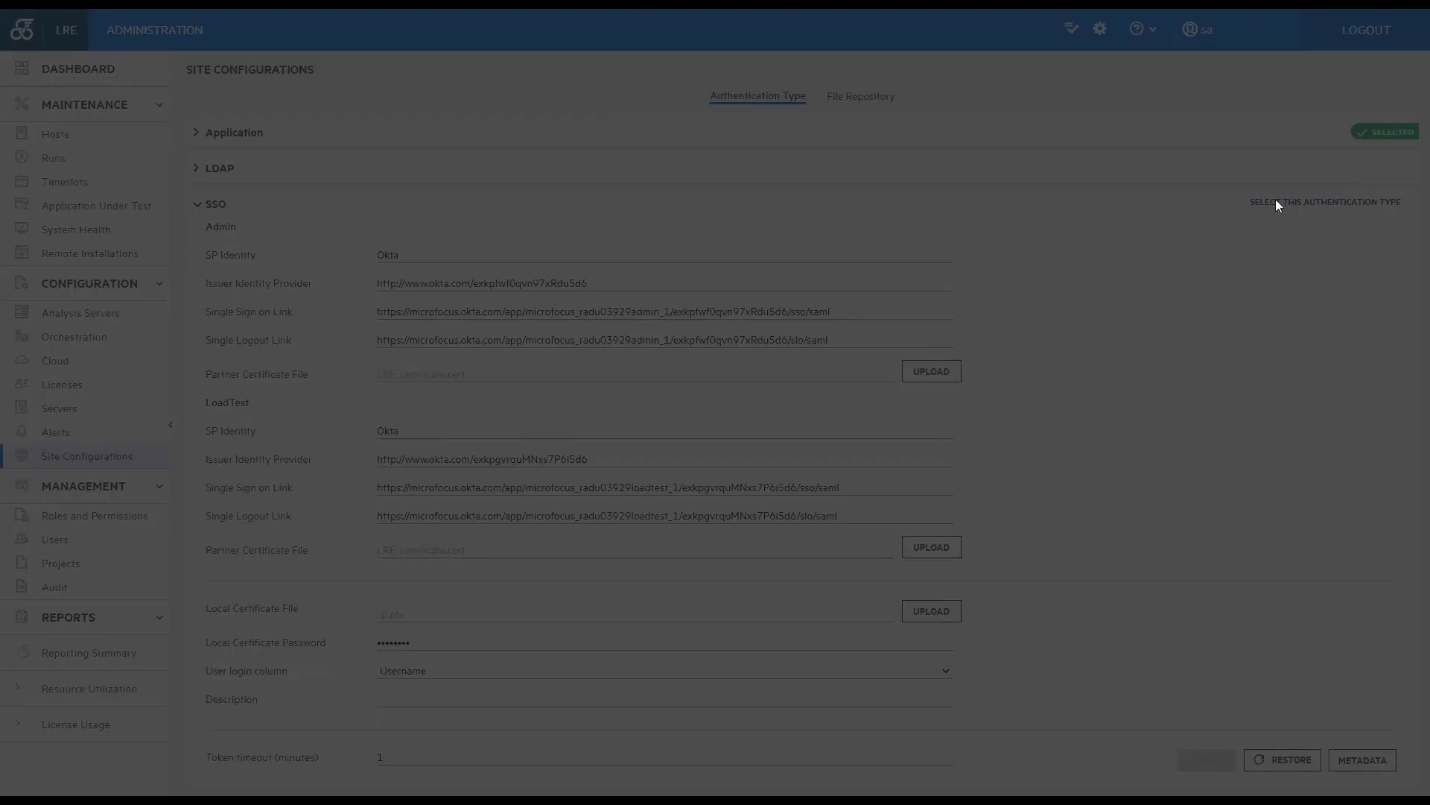
left_click(759, 477)
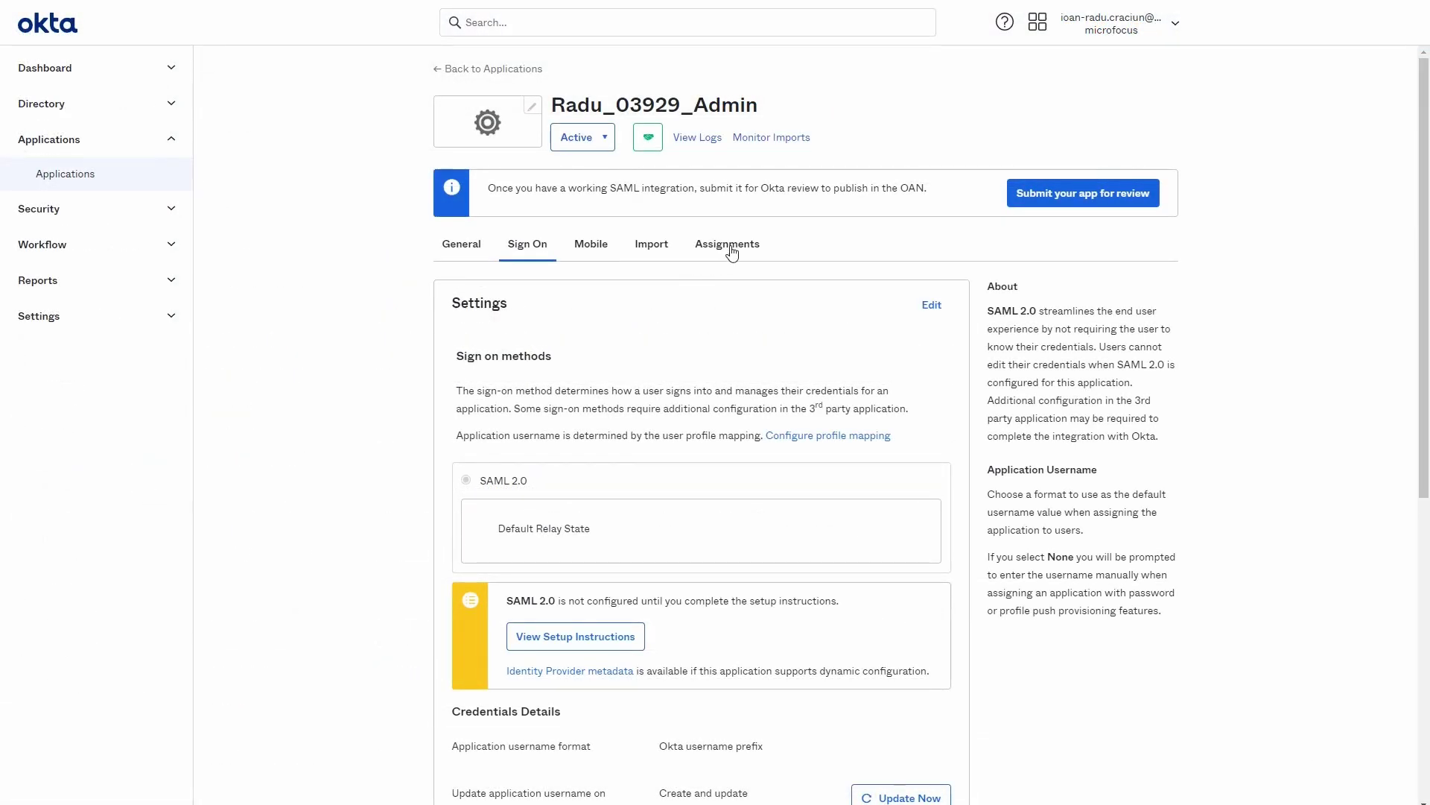
Assign the Okta Admin application to the second person found by first name, and save their LoadRunner user name
left_click(730, 246)
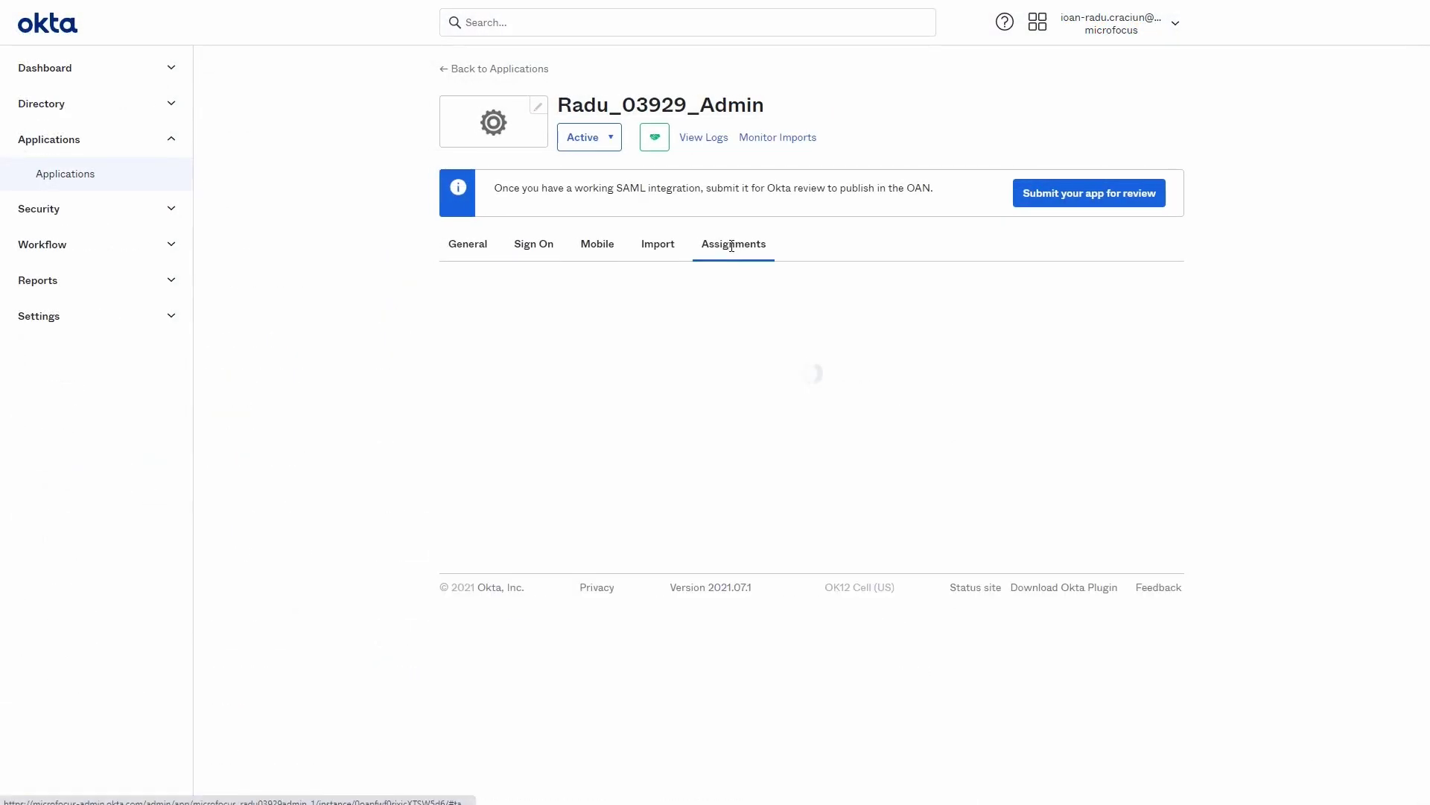
left_click(483, 304)
left_click(483, 328)
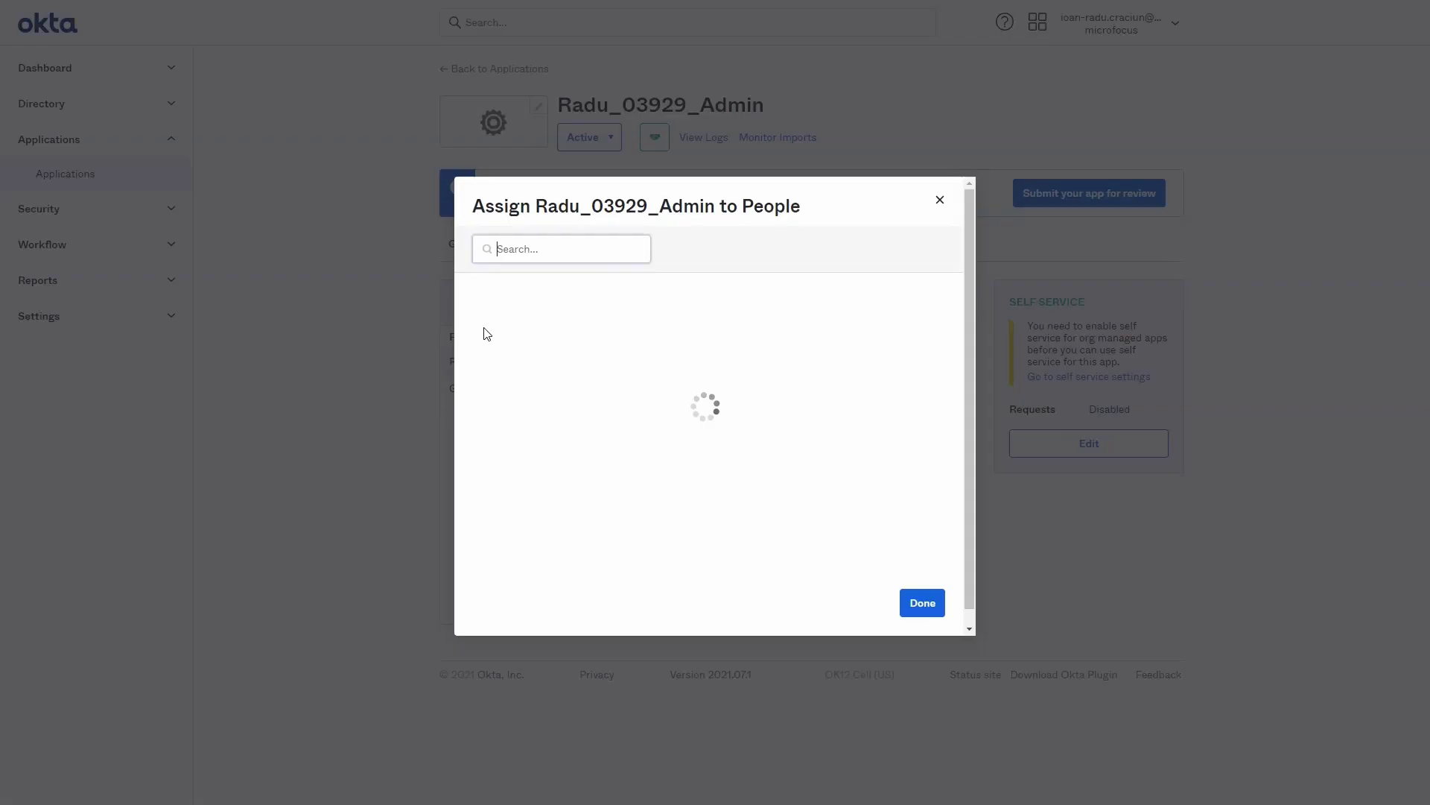
type("i")
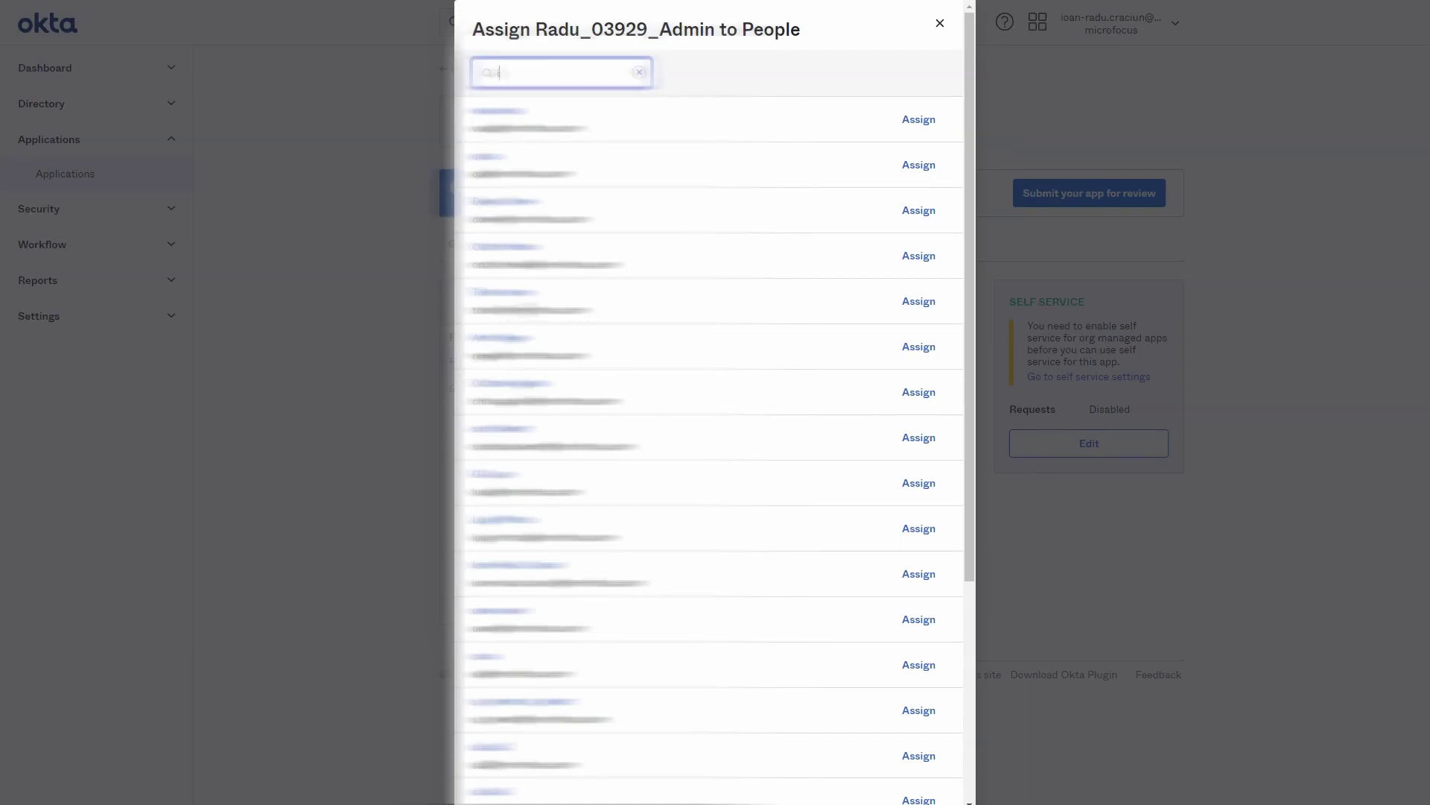
type("oan")
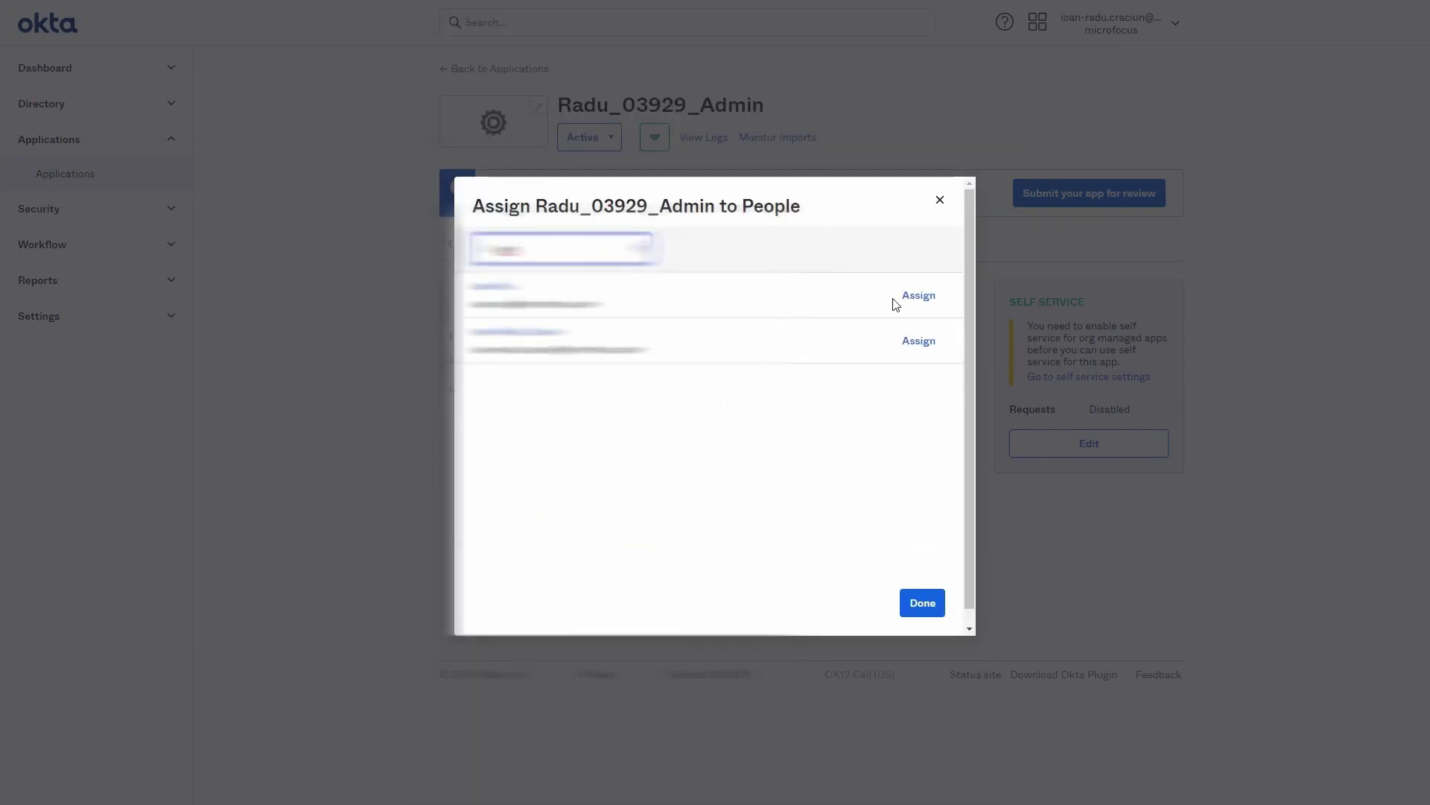
left_click(926, 340)
left_click_drag(772, 407, 738, 407)
key("ctrl+a")
type("radu")
left_click(804, 453)
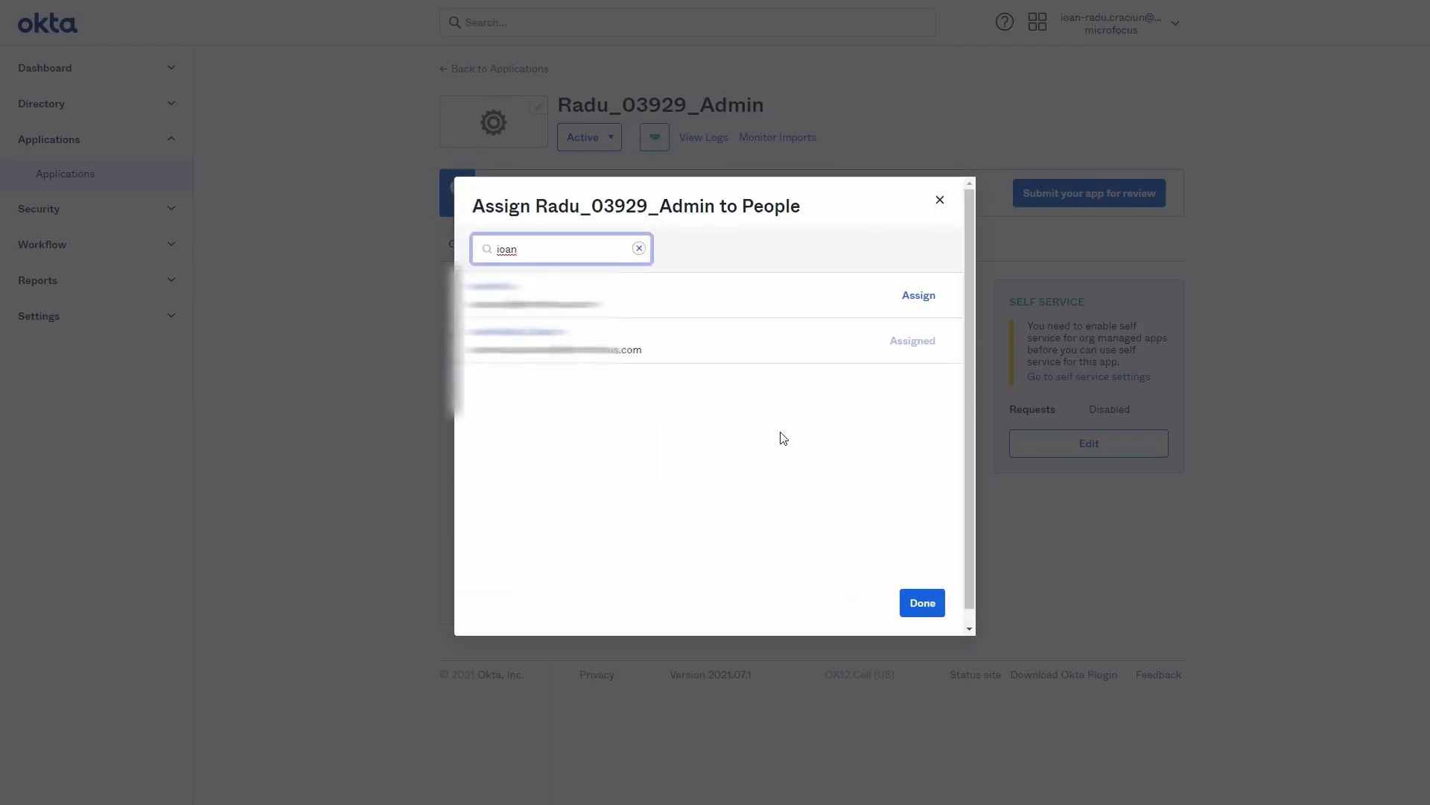
Assign the Admin application to the other person found, save their user name, and finish the assignments
left_click(910, 296)
left_click_drag(734, 407, 591, 409)
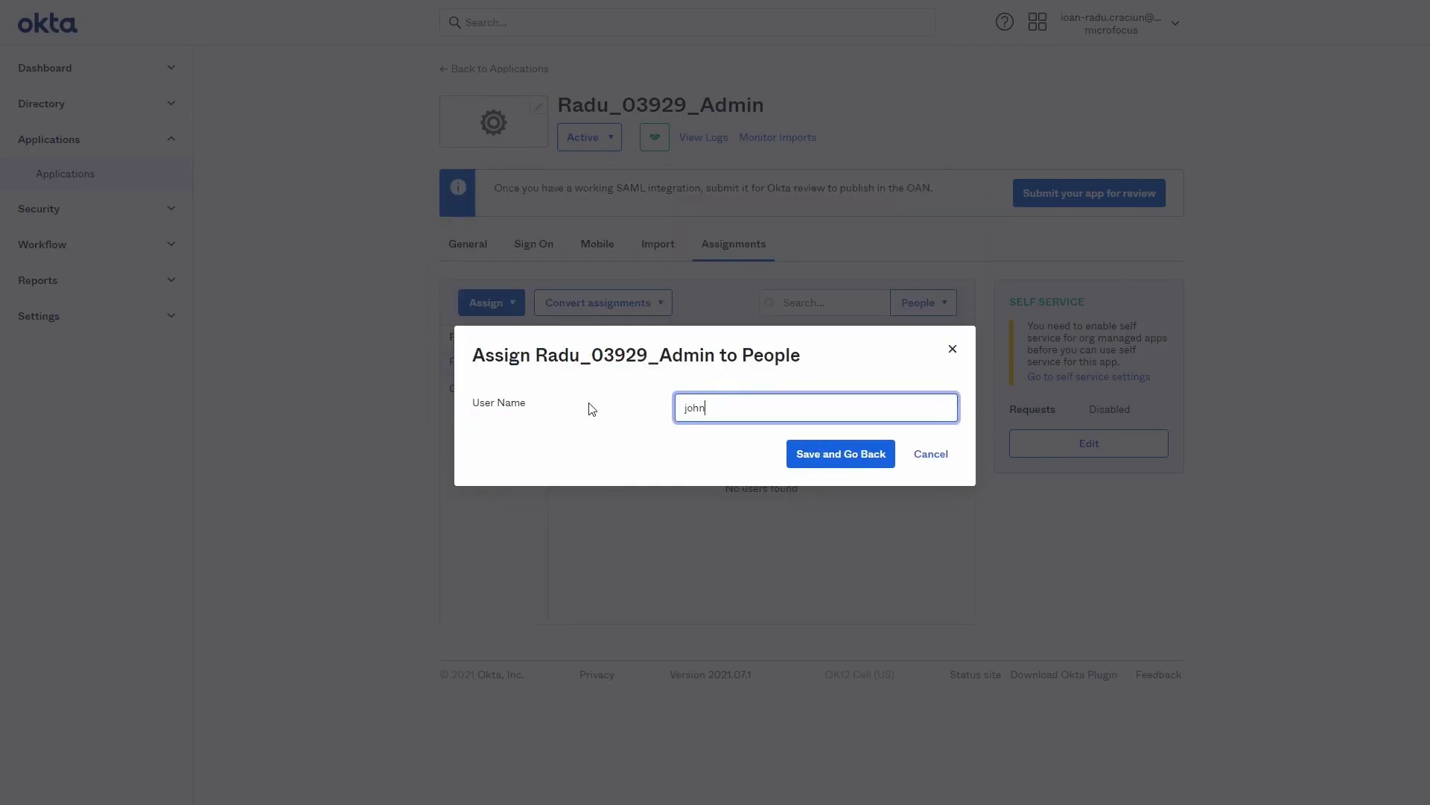
left_click(821, 456)
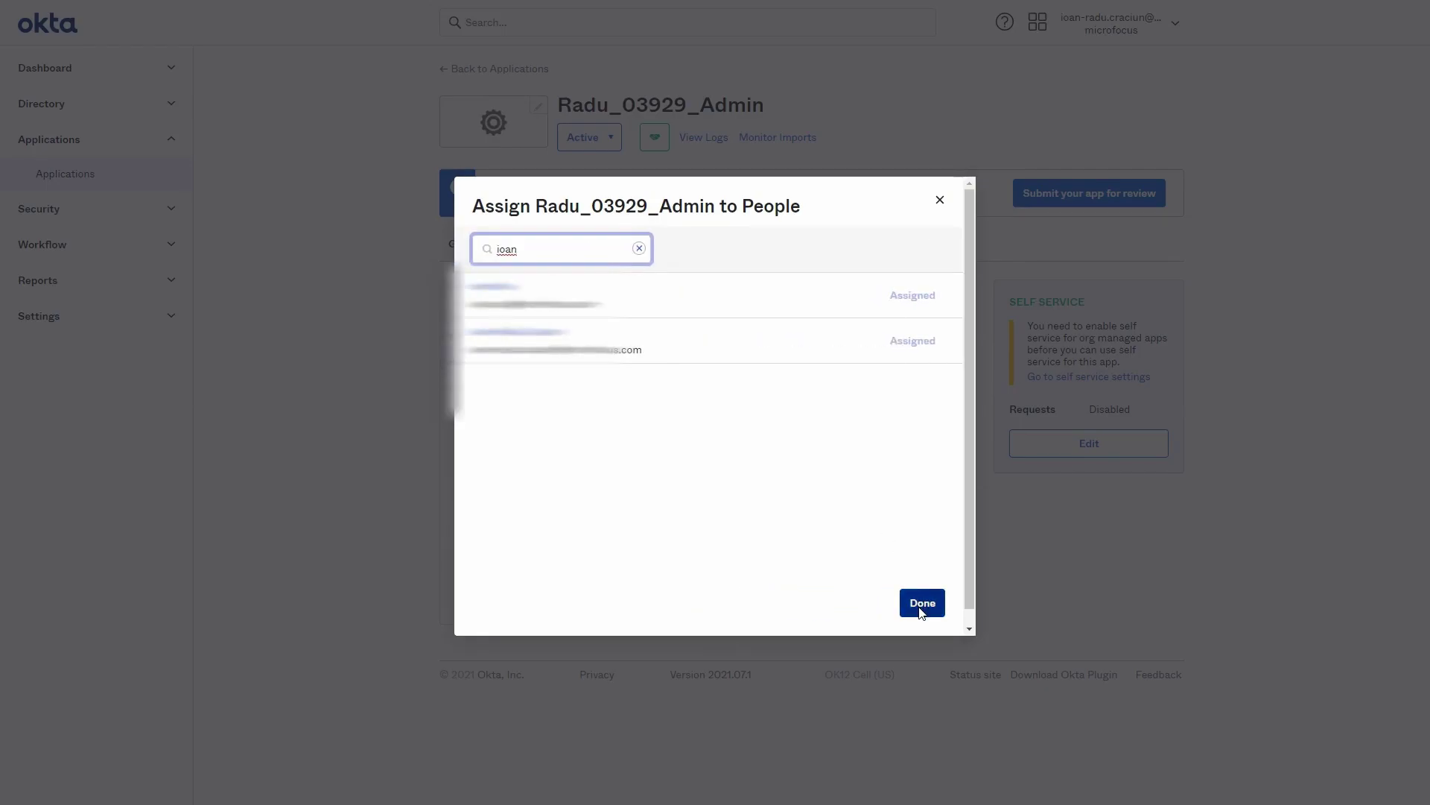
left_click(922, 603)
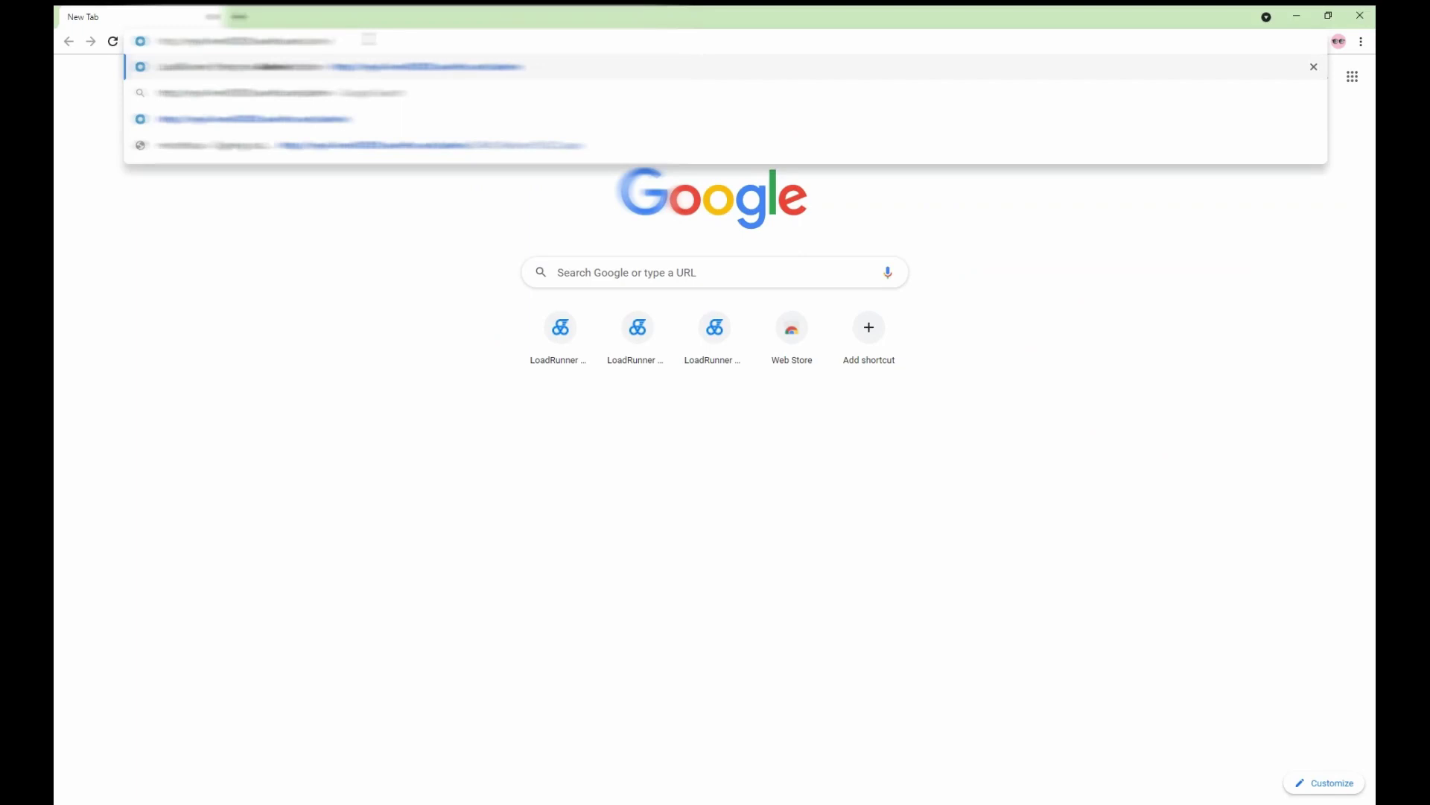
Open the LoadRunner Enterprise Administration site and sign in through Okta, sending the form despite the insecure connection
key("Return")
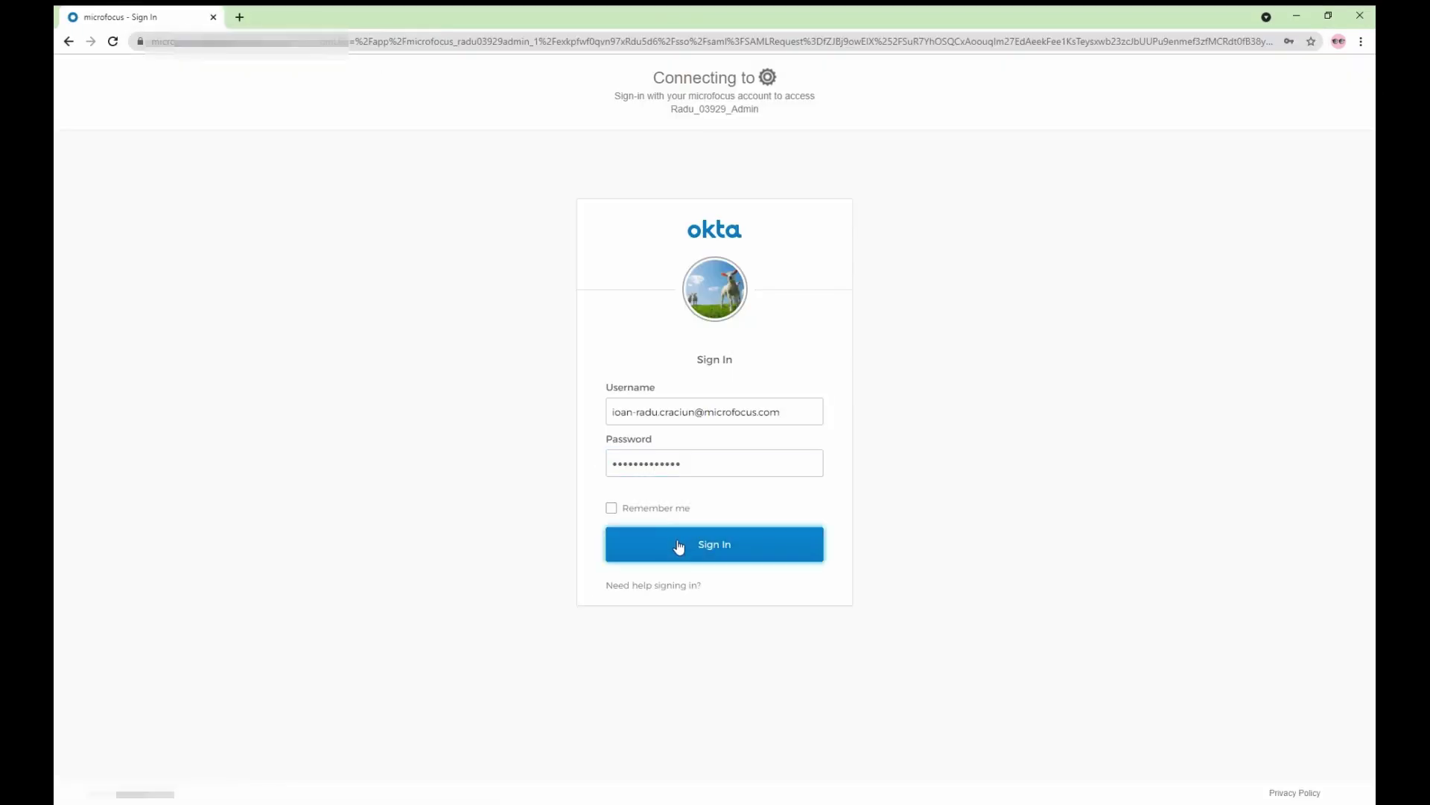
left_click(678, 542)
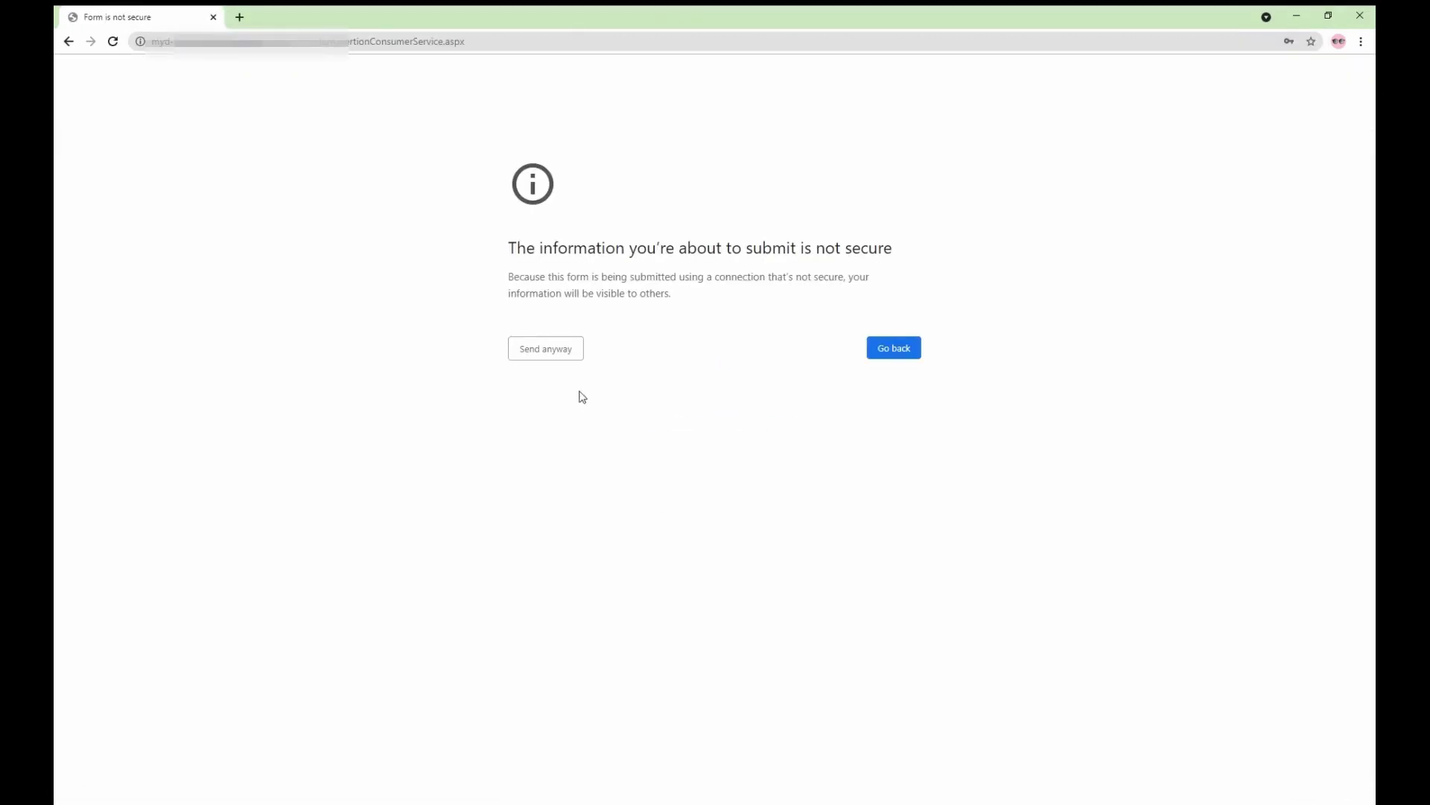
left_click(555, 364)
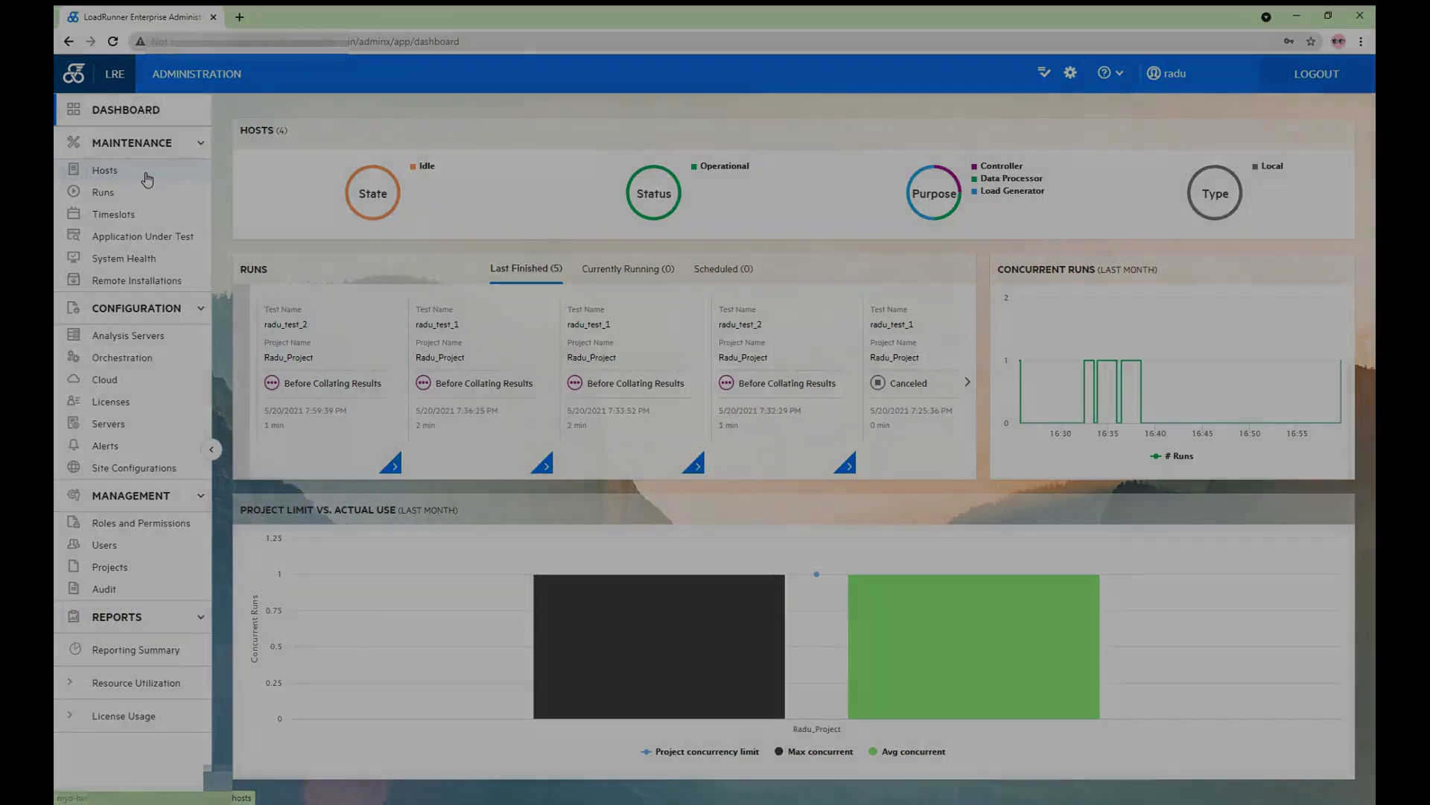
View the Hosts page and log out of Administration, sending the logout form despite the insecure connection
left_click(147, 178)
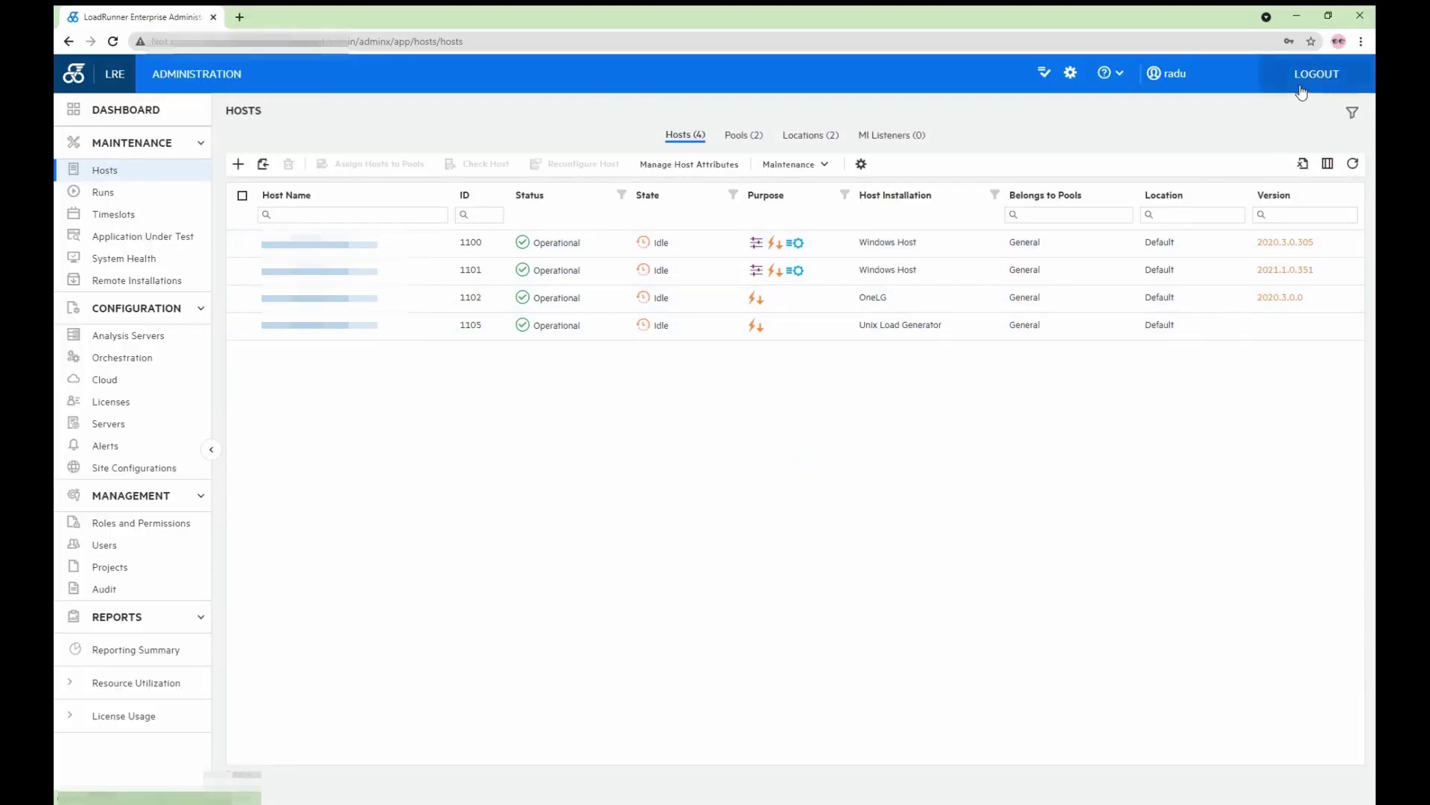
left_click(1300, 89)
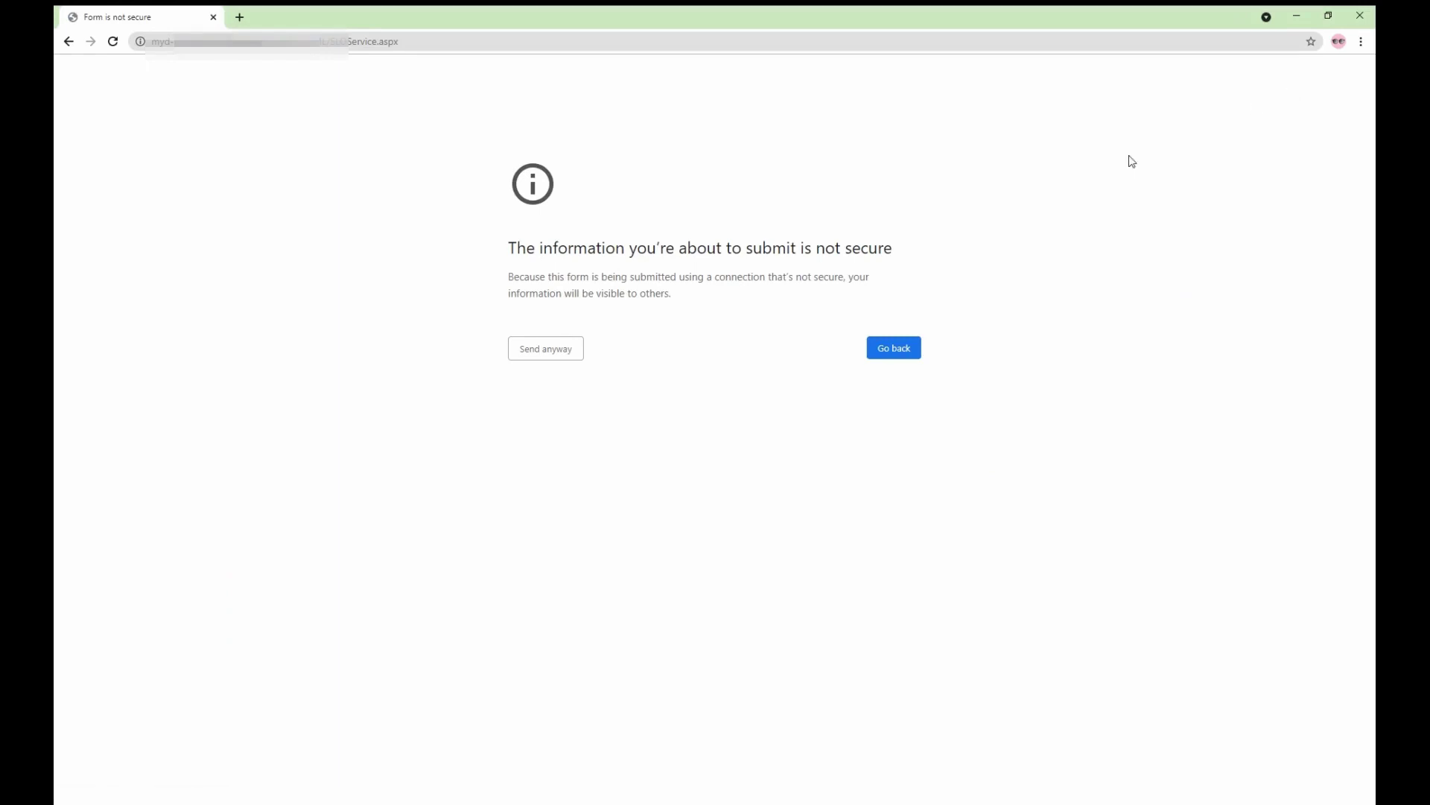
left_click(567, 350)
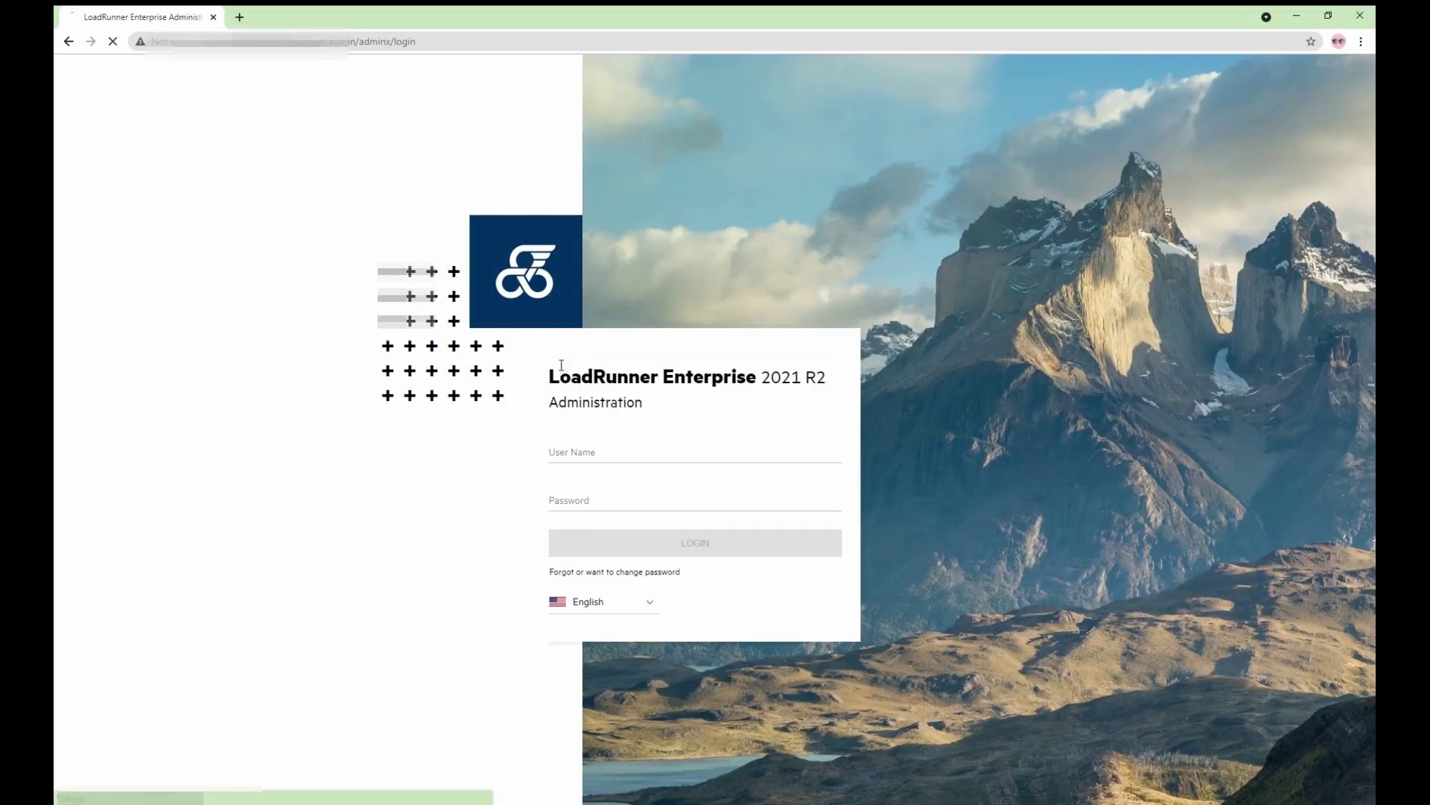